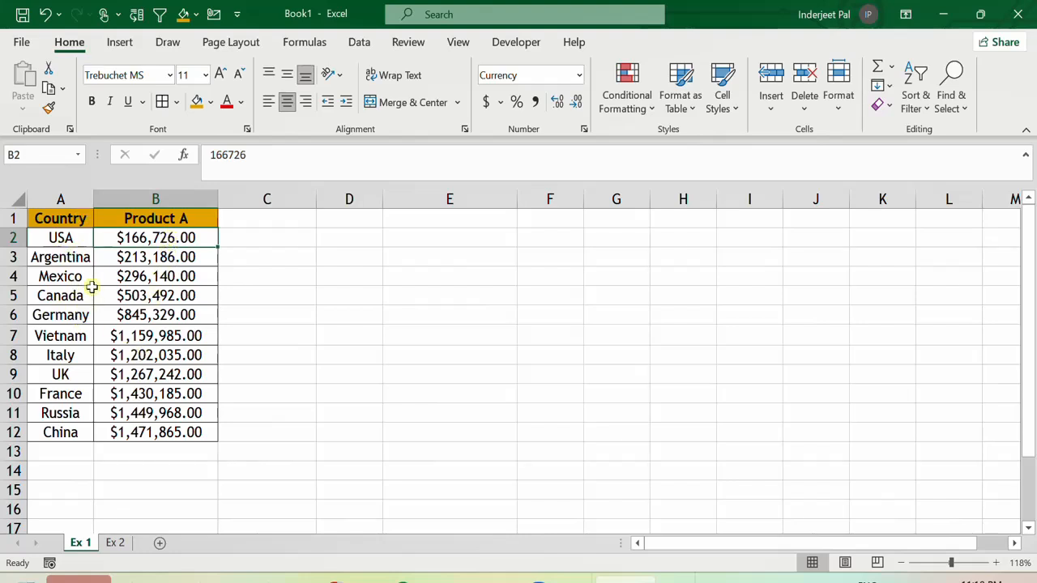
{"action": "left_click", "coordinate": [124, 343]}
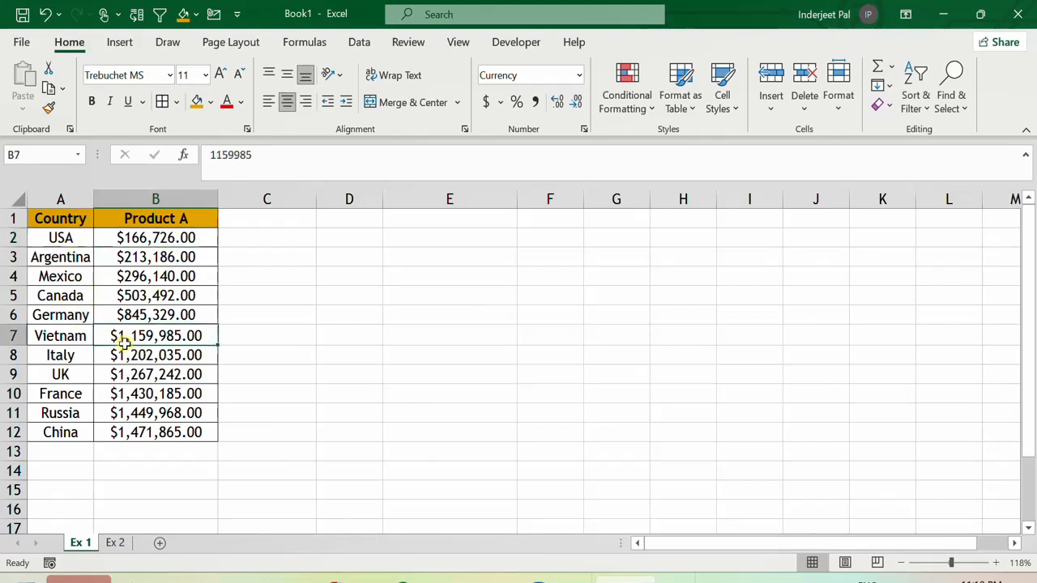
{"action": "left_click", "coordinate": [81, 312]}
{"action": "left_click", "coordinate": [141, 342]}
{"action": "left_click", "coordinate": [81, 269]}
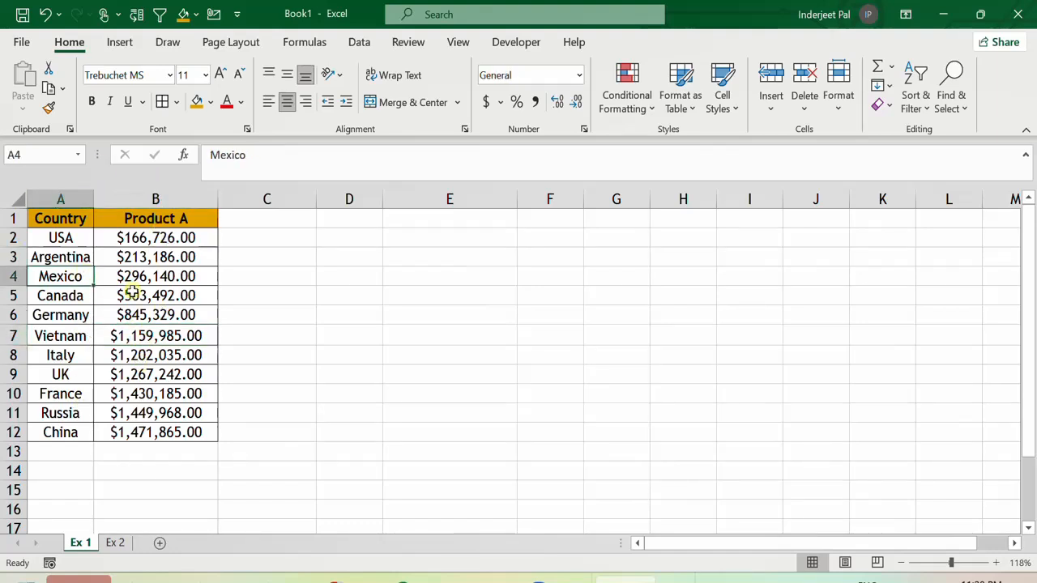
{"action": "left_click", "coordinate": [468, 348]}
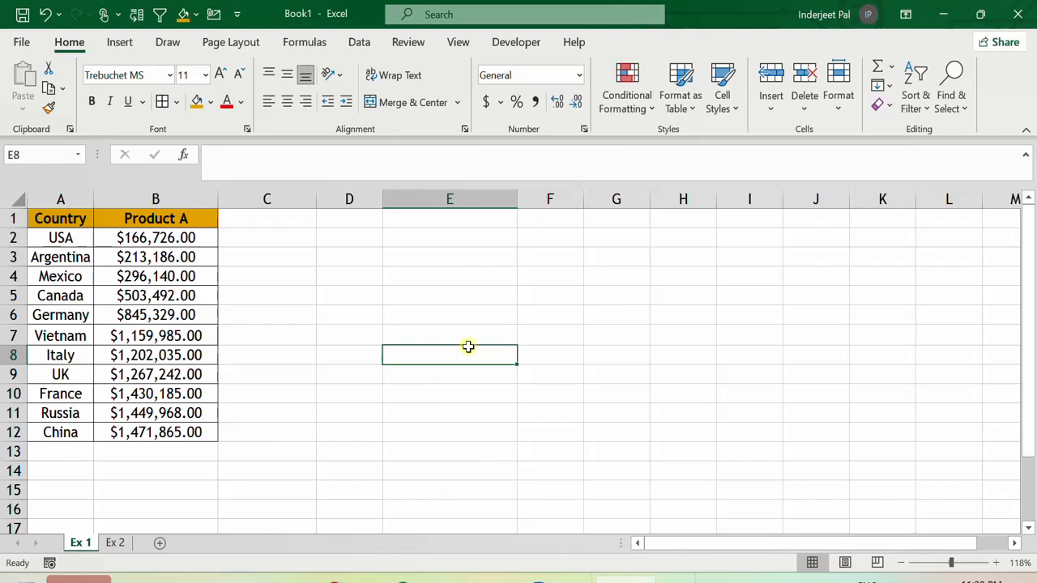
Insert the recommended Clustered Column chart for the country and Product A data.
{"action": "left_click", "coordinate": [135, 282]}
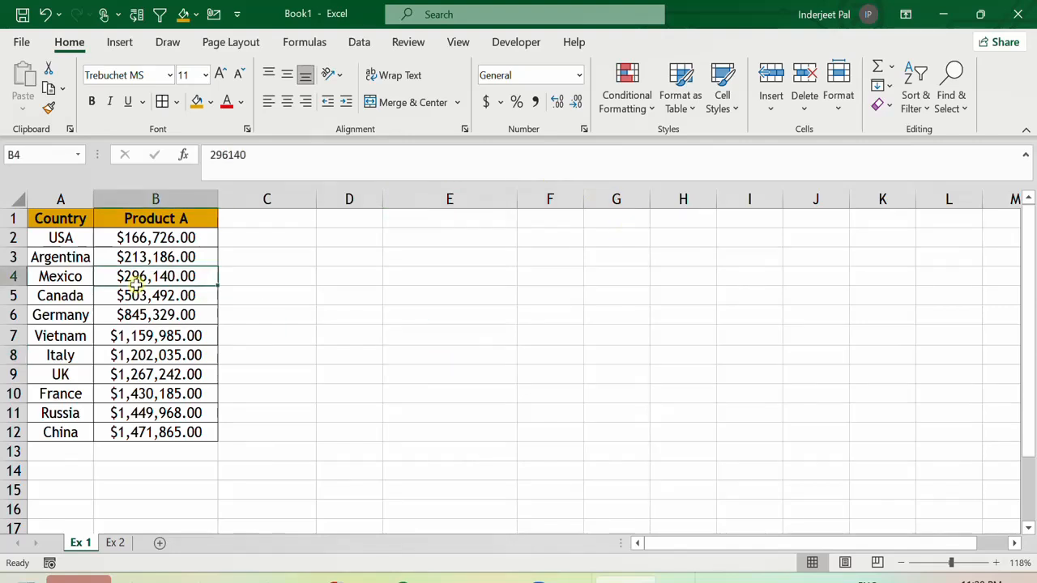
{"action": "left_click", "coordinate": [119, 45]}
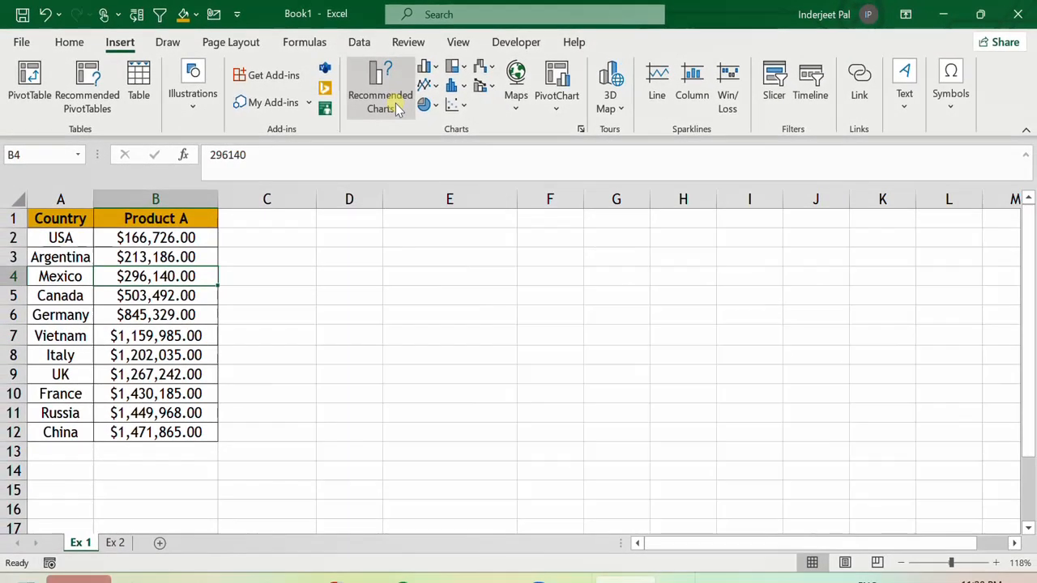
{"action": "left_click", "coordinate": [468, 200]}
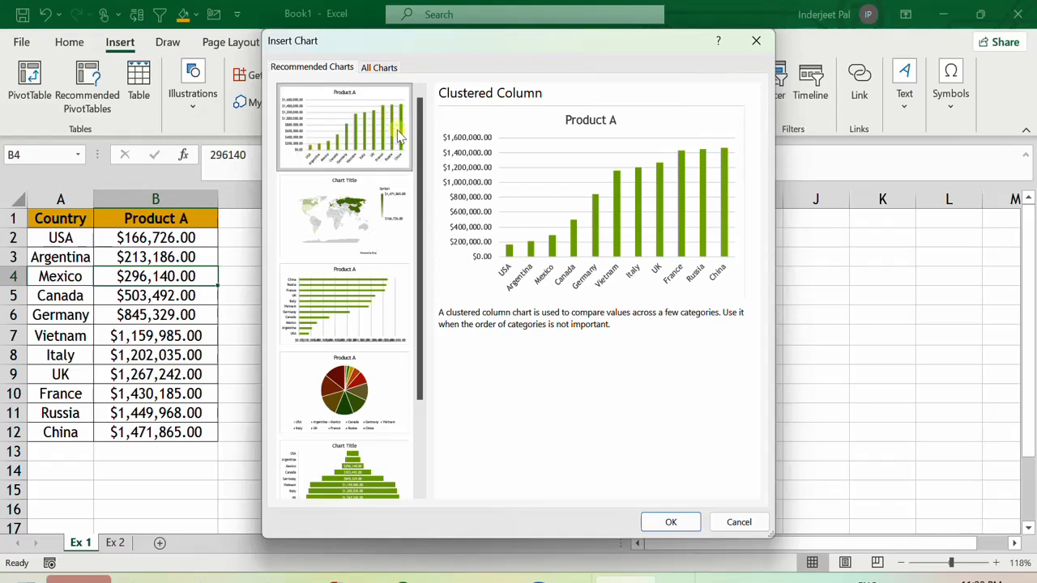
{"action": "left_click", "coordinate": [671, 522]}
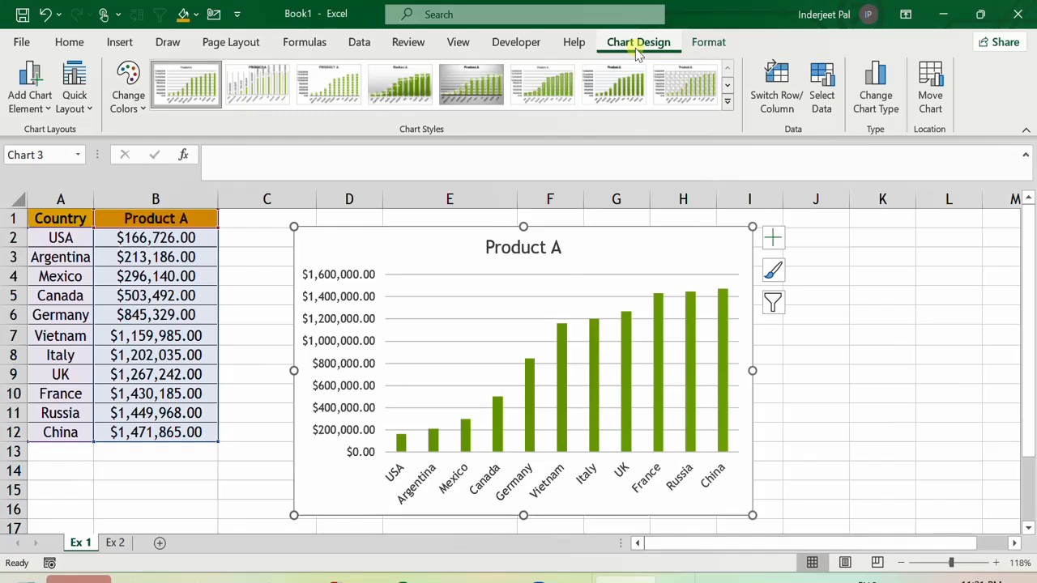
Add a Moving Average trendline to the chart.
{"action": "left_click", "coordinate": [29, 102]}
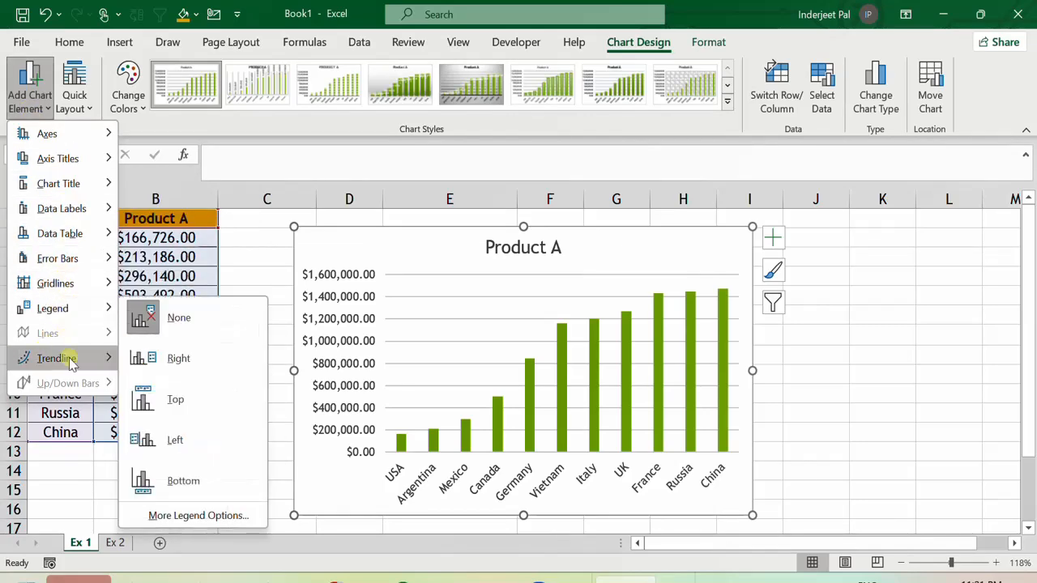
{"action": "mouse_move", "coordinate": [53, 367]}
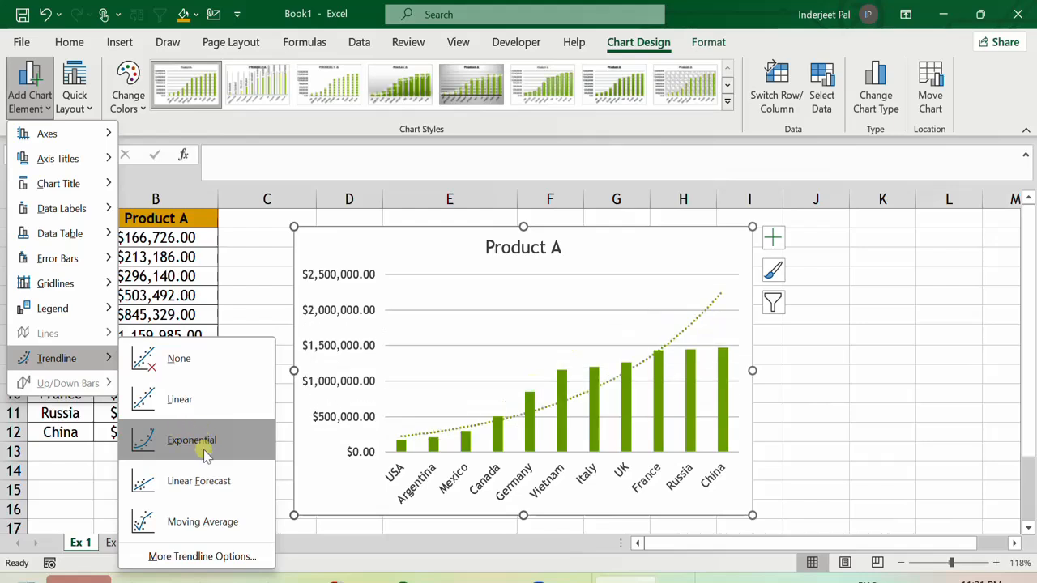
{"action": "left_click", "coordinate": [201, 519]}
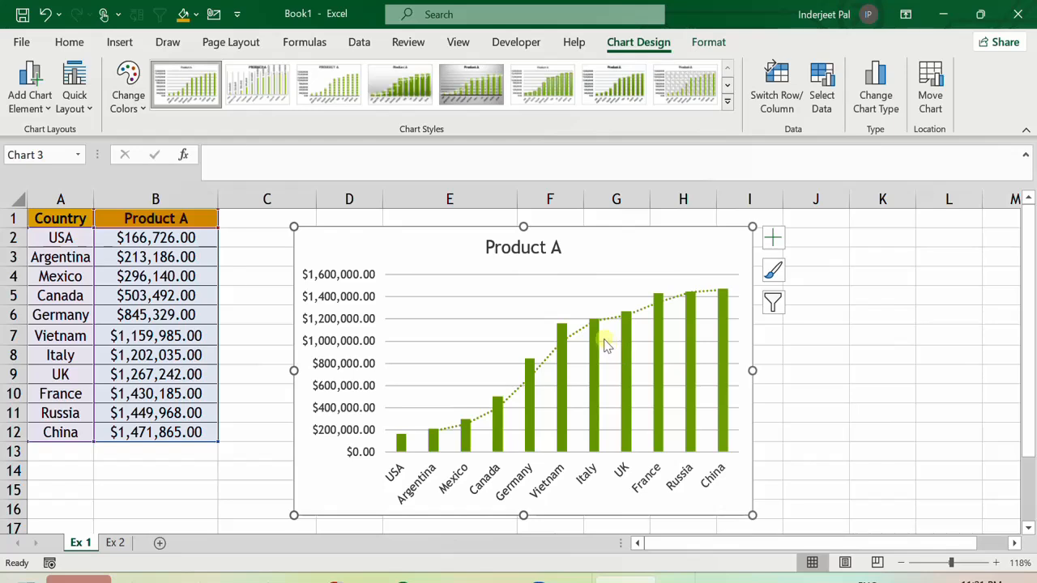
Open the trendline's formatting options and set its line colour to red.
{"action": "mouse_move", "coordinate": [597, 347]}
{"action": "left_click", "coordinate": [577, 339]}
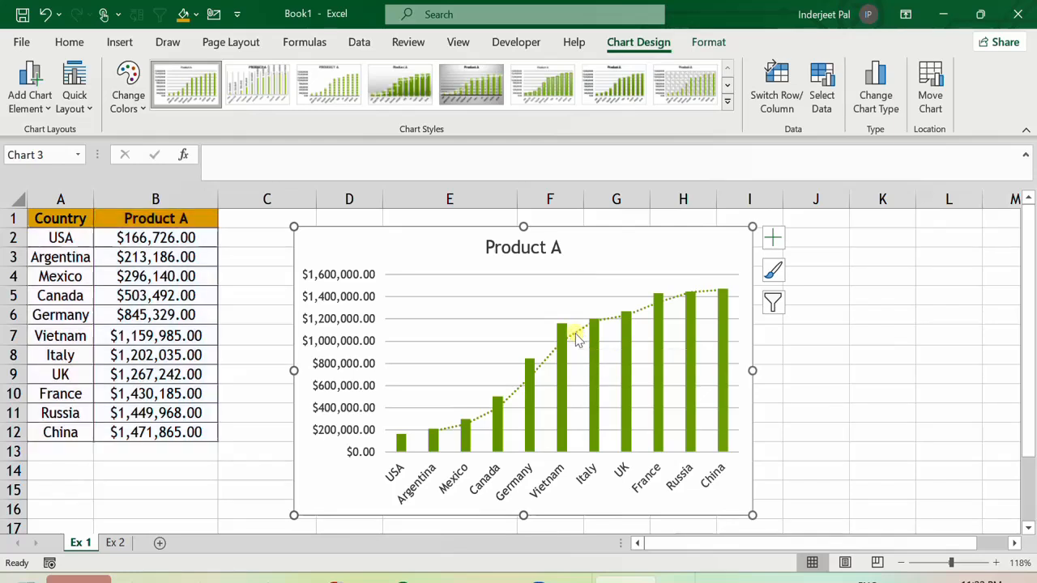
{"action": "right_click", "coordinate": [578, 338]}
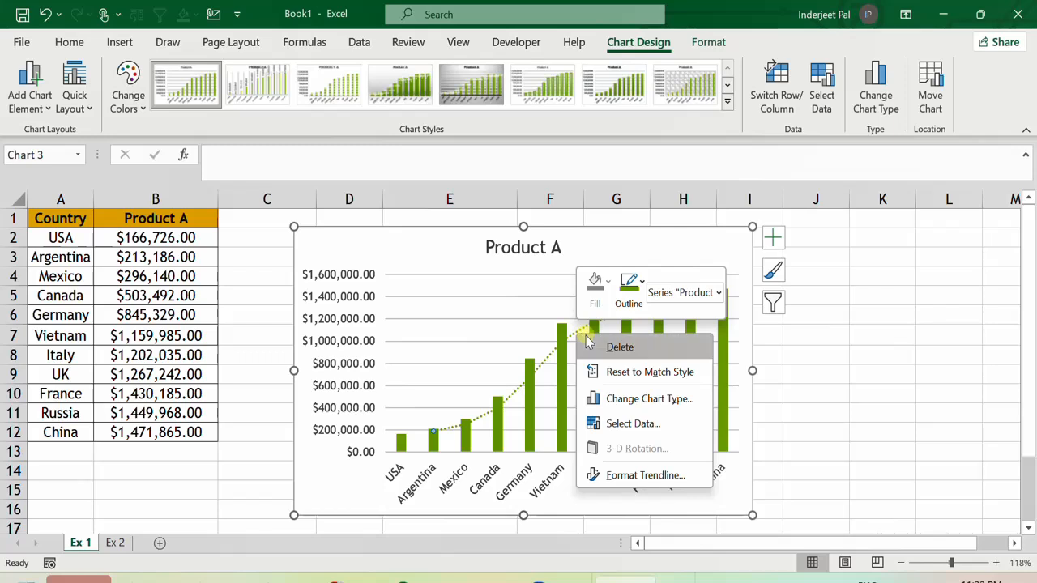
{"action": "left_click", "coordinate": [640, 475]}
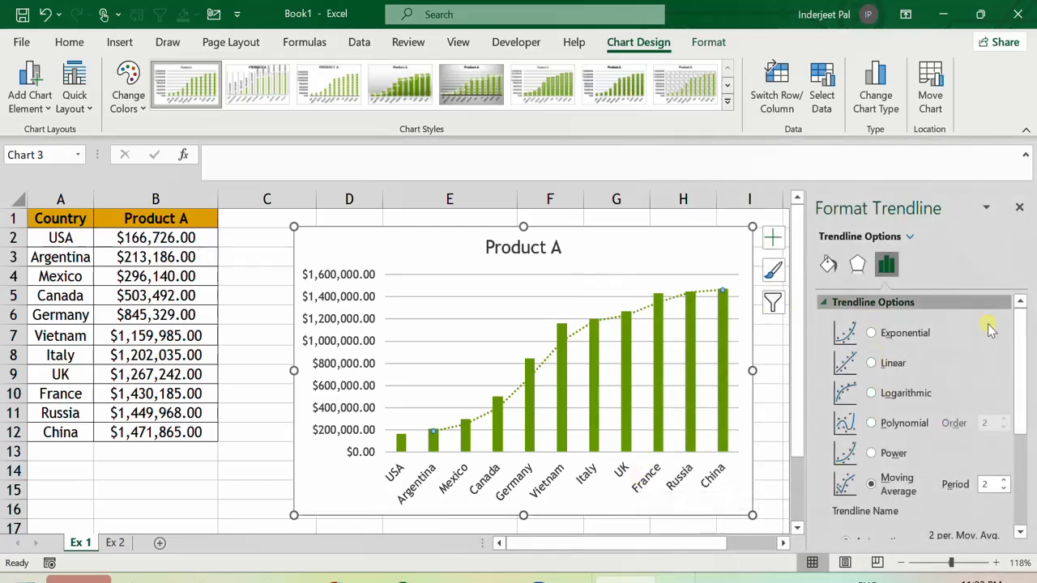
{"action": "mouse_move", "coordinate": [1022, 339]}
{"action": "left_mouse_down"}
{"action": "mouse_move", "coordinate": [1019, 394]}
{"action": "mouse_move", "coordinate": [1017, 331]}
{"action": "left_mouse_up"}
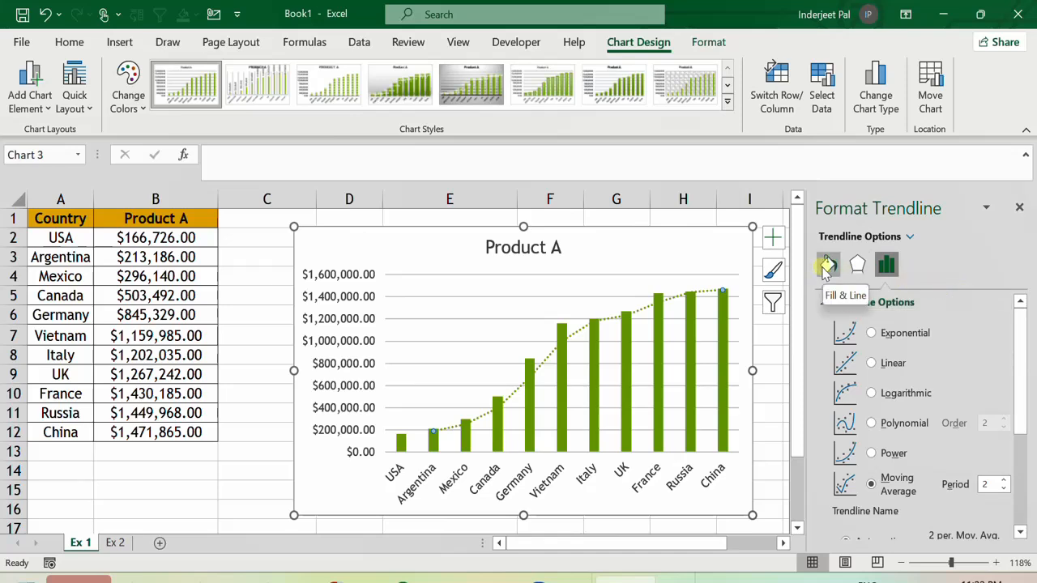
{"action": "left_click", "coordinate": [827, 268]}
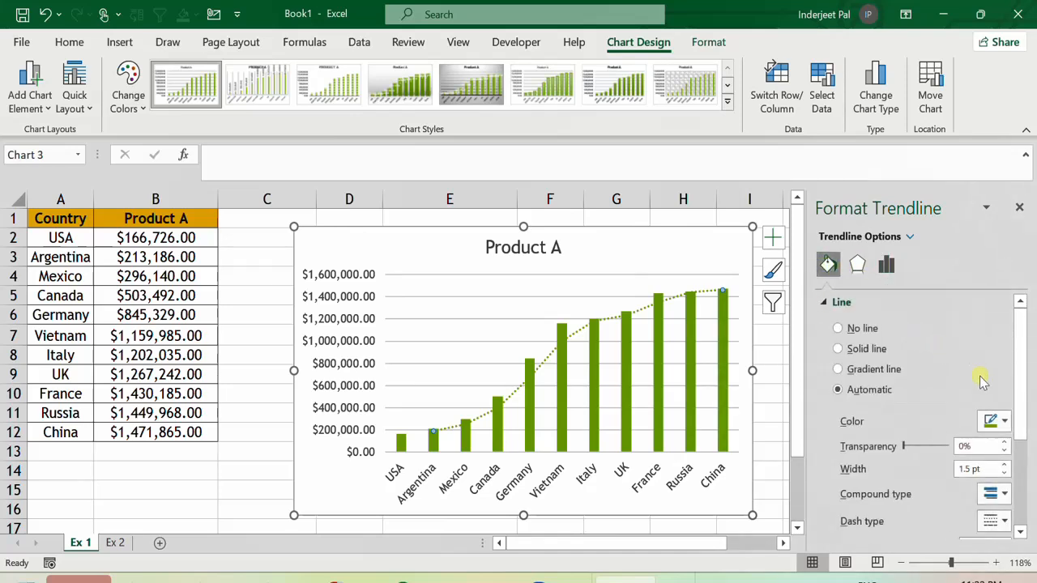
{"action": "left_click", "coordinate": [1003, 421]}
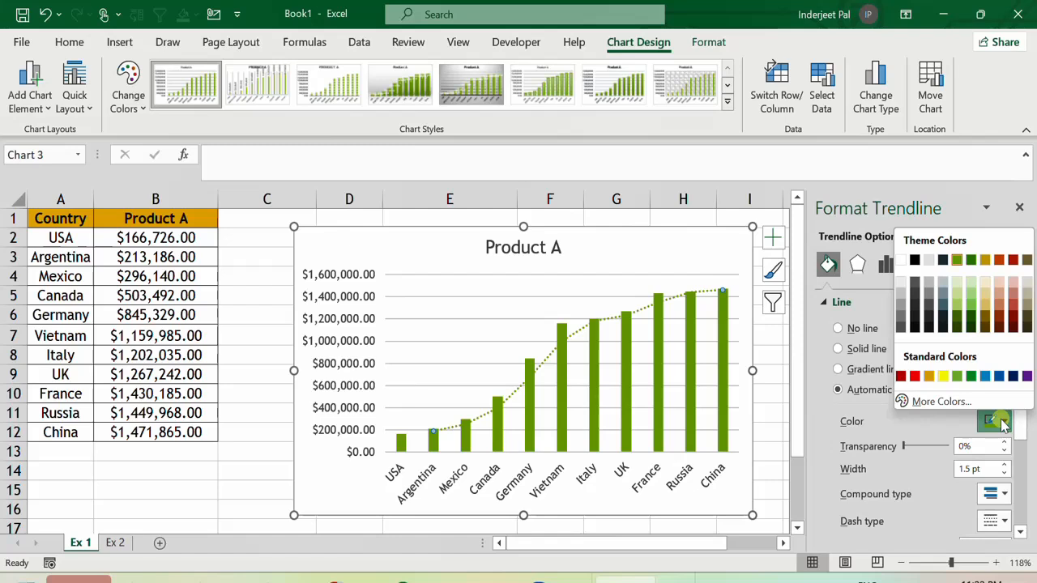
{"action": "left_click", "coordinate": [916, 376]}
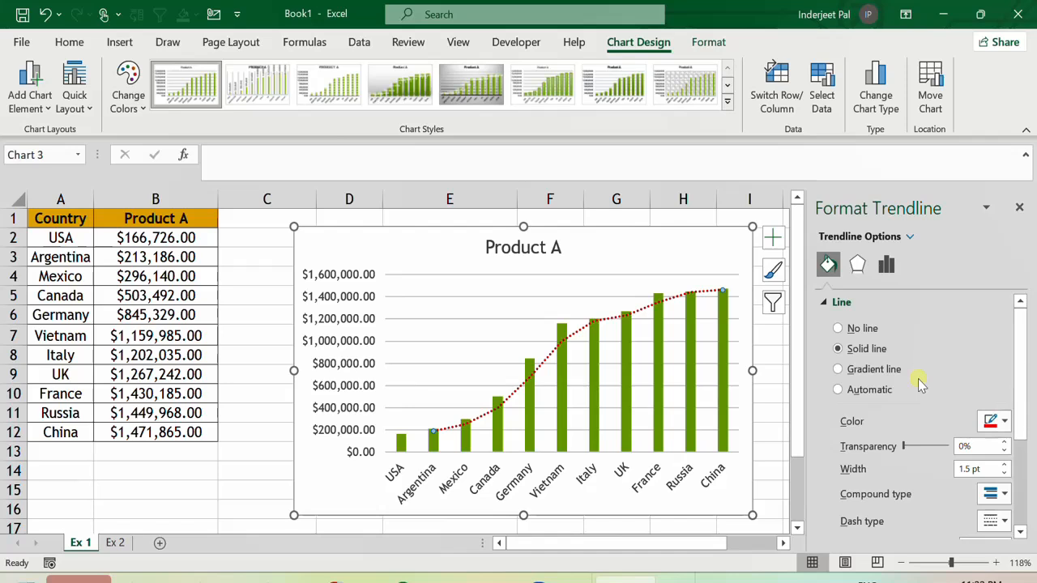
Set the trendline's line width to 1.25 pt.
{"action": "left_click", "coordinate": [1003, 466]}
{"action": "left_click", "coordinate": [1003, 465]}
{"action": "left_click", "coordinate": [1003, 466]}
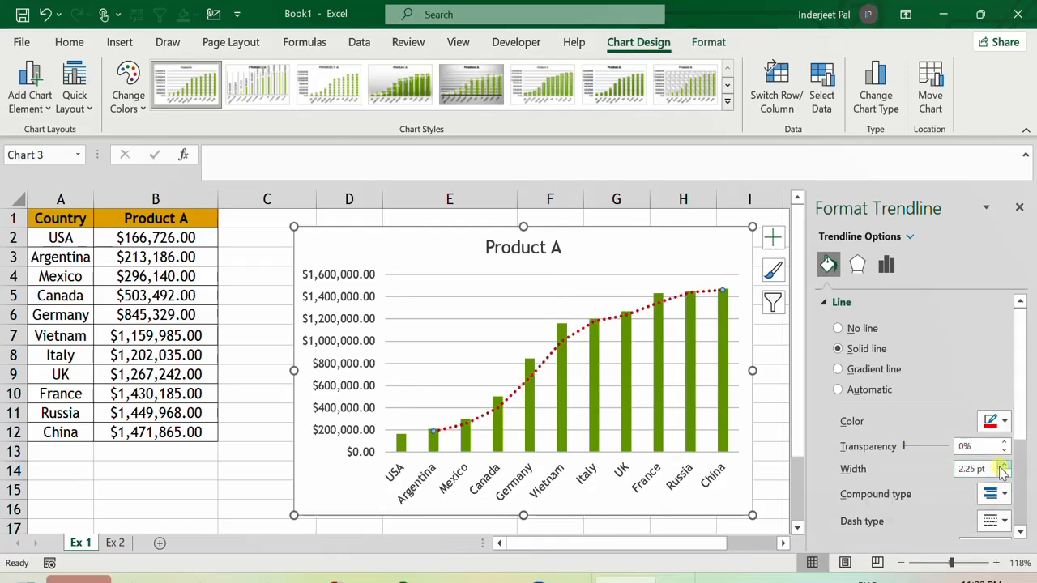
{"action": "left_click", "coordinate": [1005, 475]}
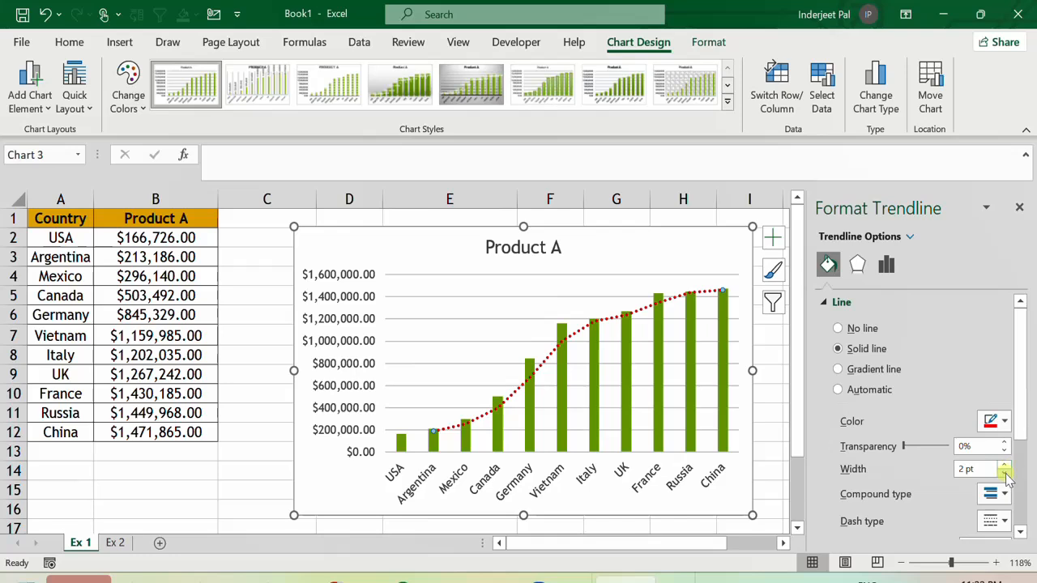
{"action": "left_click", "coordinate": [1004, 474]}
{"action": "left_click", "coordinate": [1005, 474]}
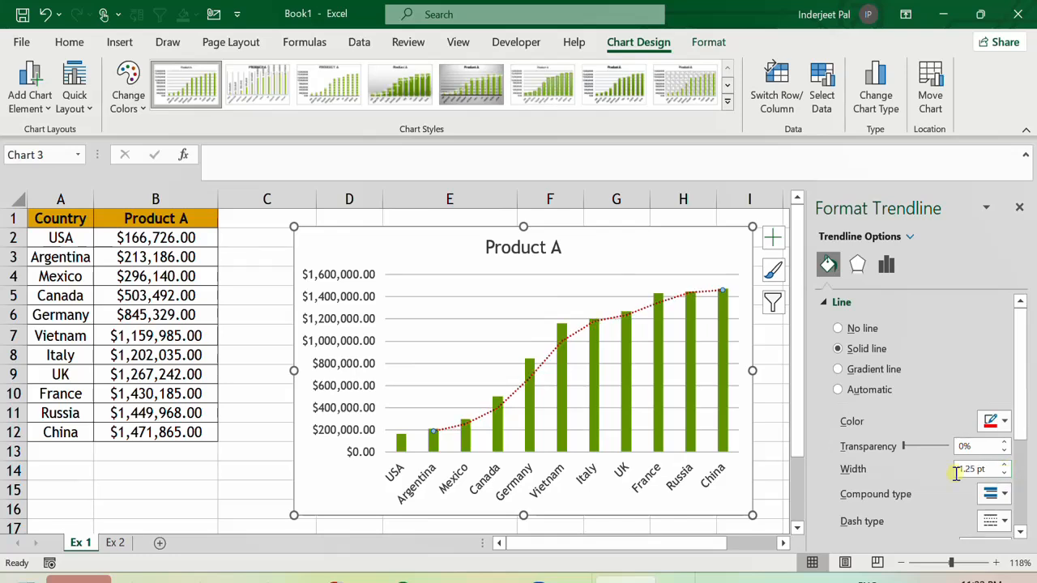
Change the trendline's compound type and give it a dashed dash type.
{"action": "left_click", "coordinate": [995, 498]}
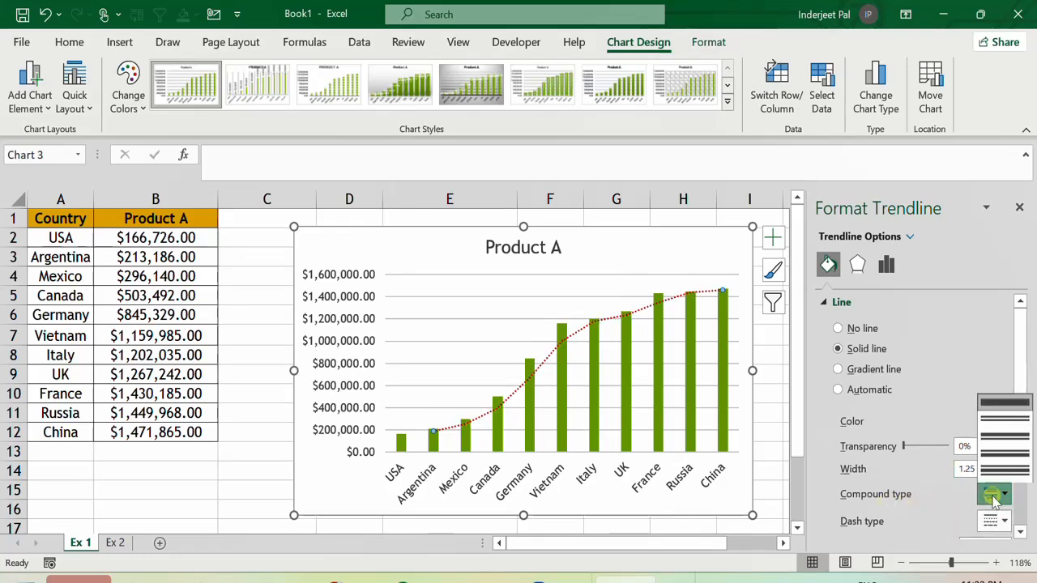
{"action": "left_click", "coordinate": [1008, 436]}
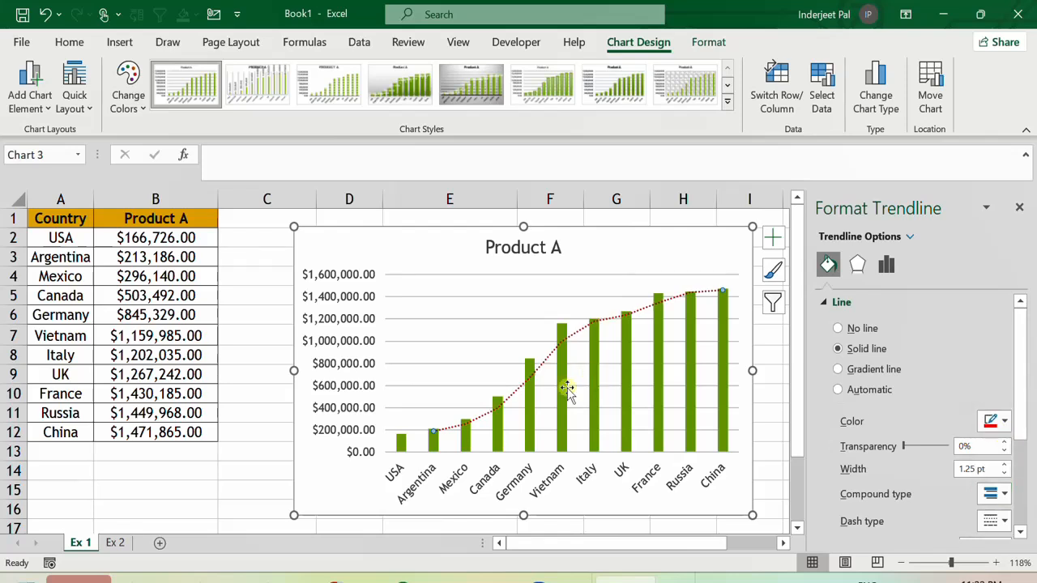
{"action": "left_click", "coordinate": [1002, 523]}
{"action": "left_click", "coordinate": [1001, 441]}
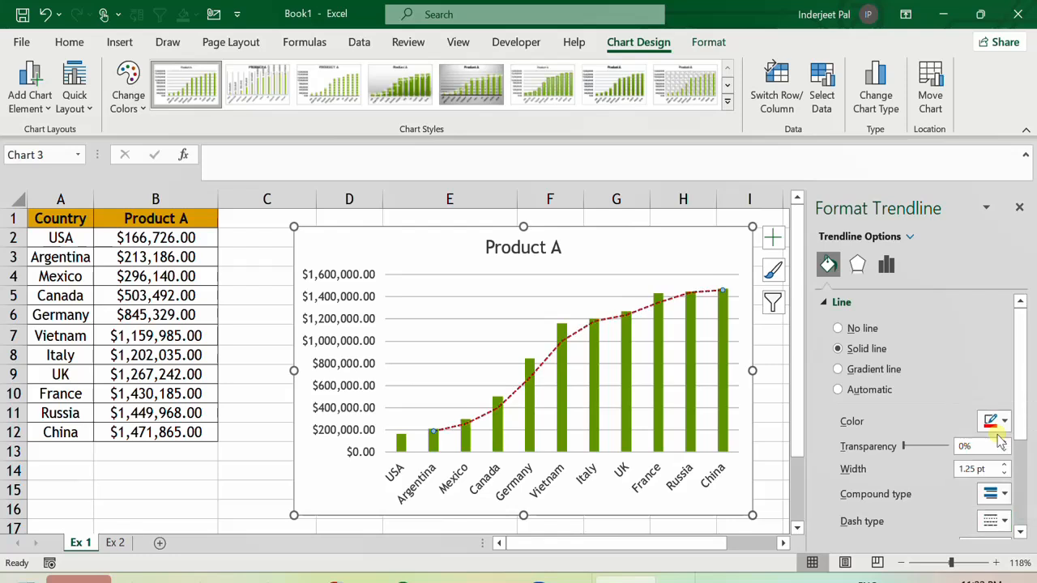
{"action": "scroll", "coordinate": [1011, 449], "scroll_direction": "down", "scroll_amount": 5}
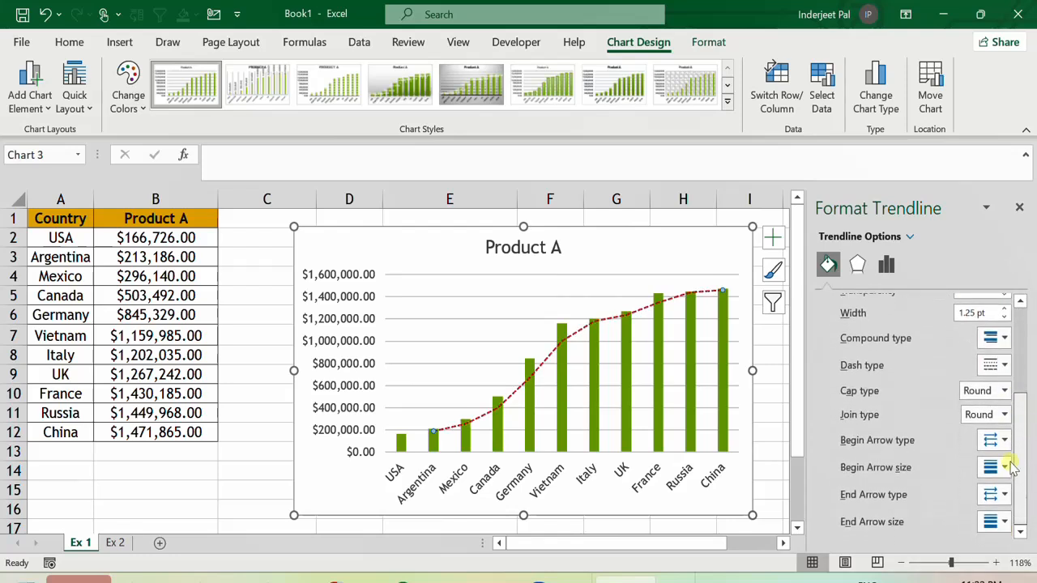
{"action": "scroll", "coordinate": [1011, 468], "scroll_direction": "up", "scroll_amount": 5}
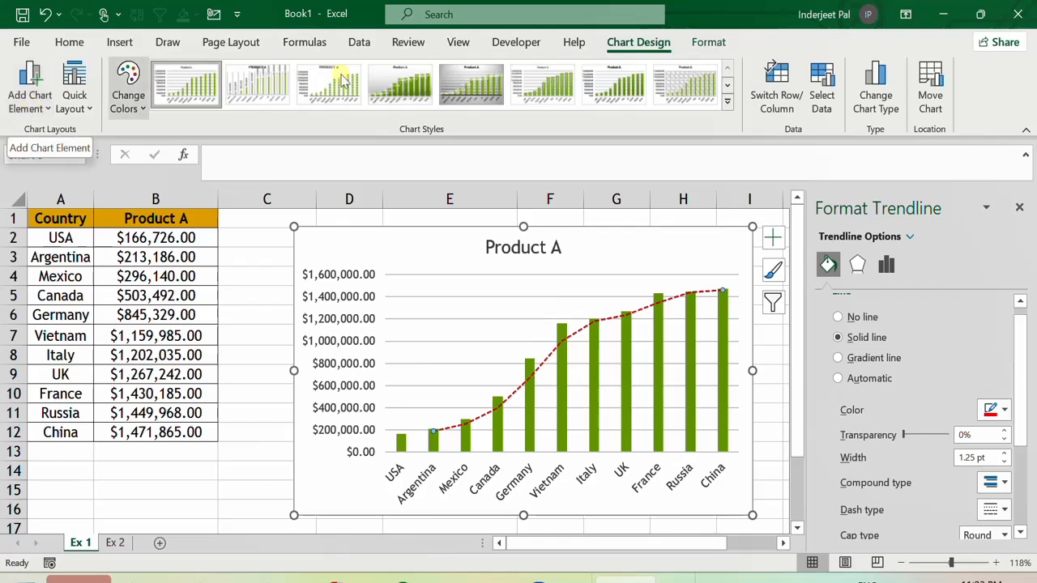
Remove the trendline from the chart.
{"action": "left_click", "coordinate": [23, 110]}
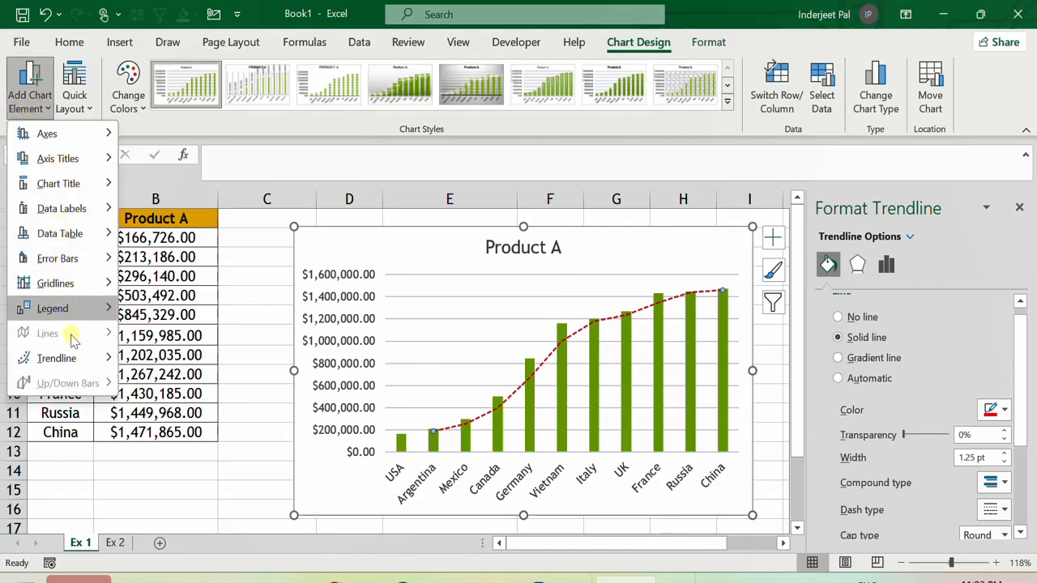
{"action": "mouse_move", "coordinate": [75, 359]}
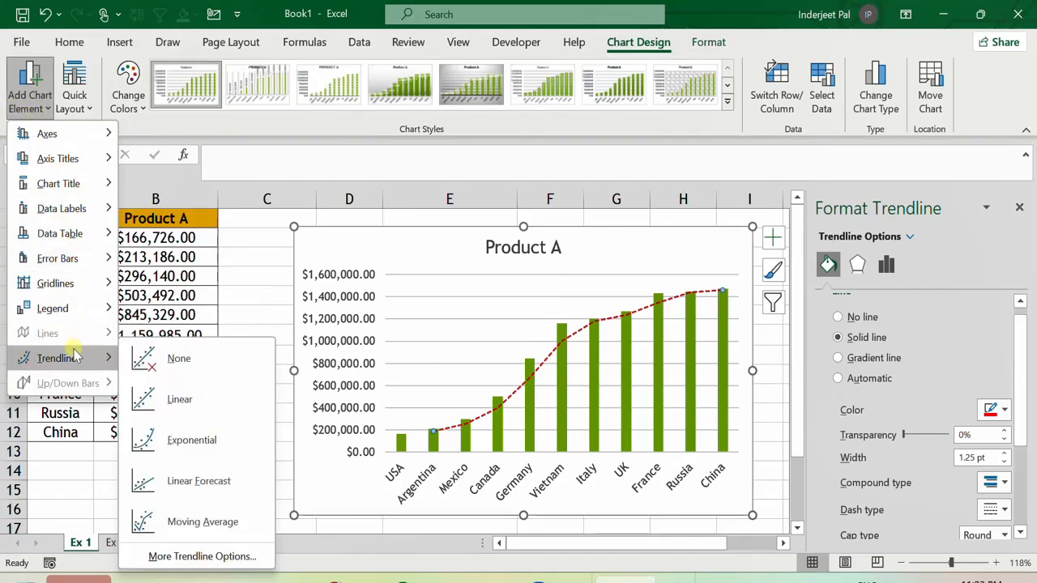
{"action": "left_click", "coordinate": [146, 361]}
{"action": "left_click", "coordinate": [164, 516]}
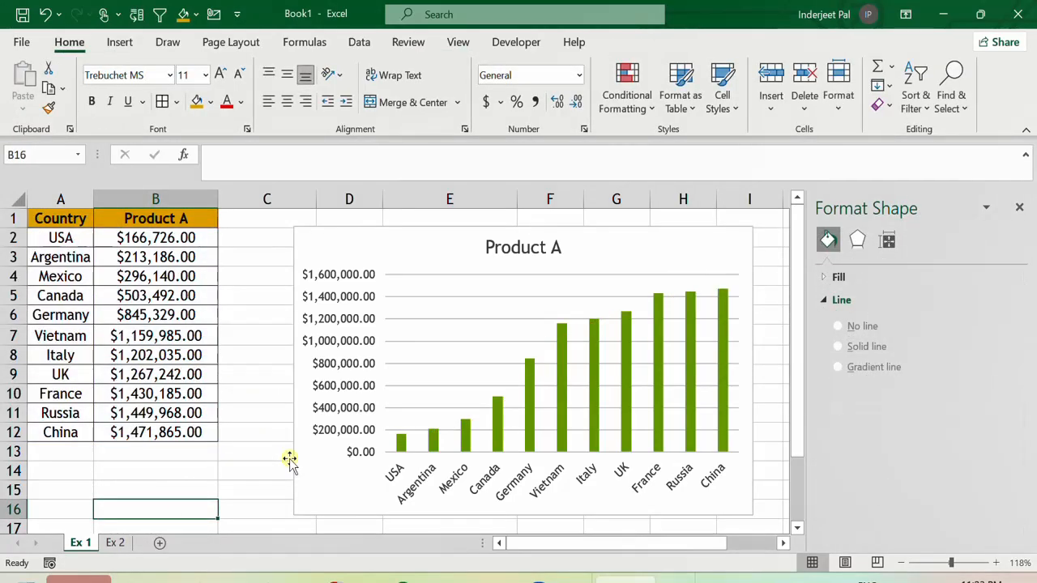
Add a trendline to the Product A series and set its type to Logarithmic.
{"action": "right_click", "coordinate": [726, 310]}
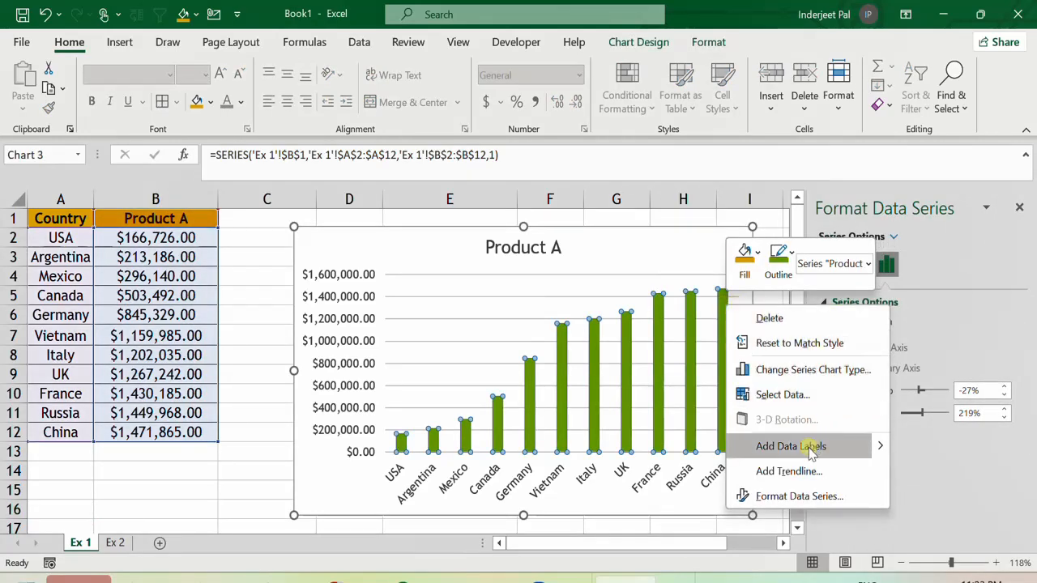
{"action": "left_click", "coordinate": [798, 474]}
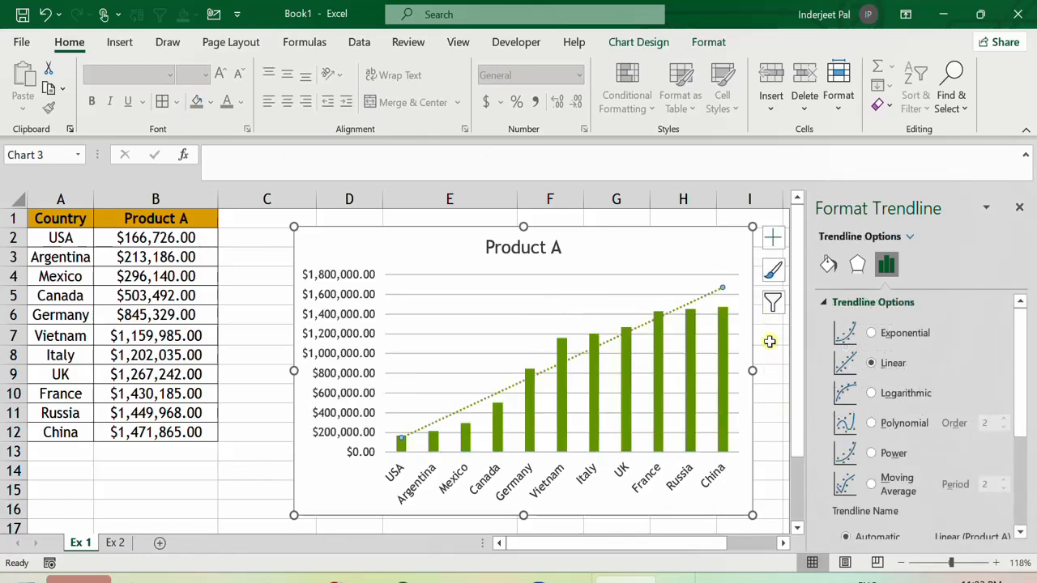
{"action": "left_click", "coordinate": [905, 403]}
{"action": "left_click", "coordinate": [892, 425]}
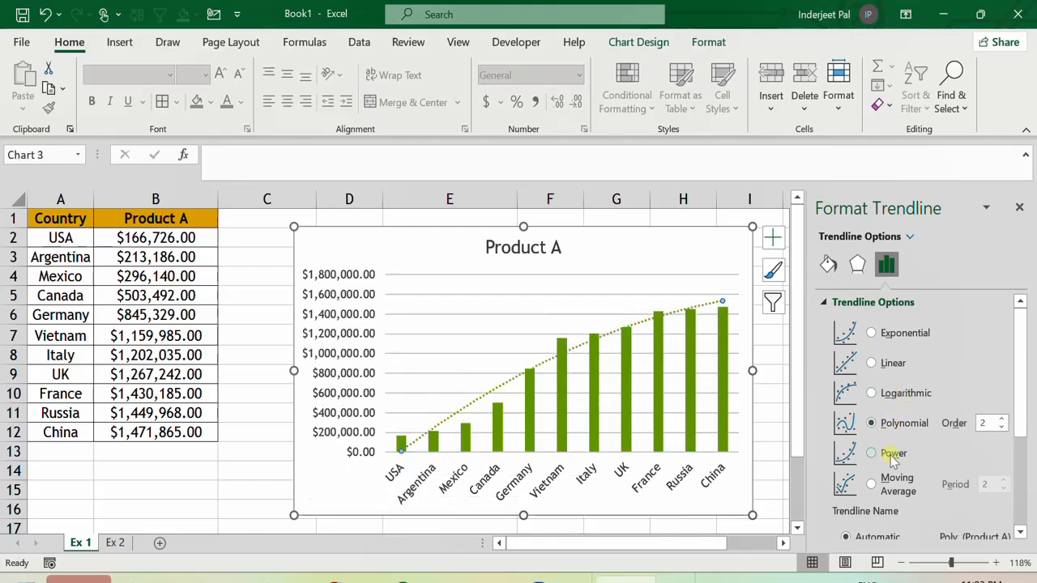
{"action": "left_click", "coordinate": [892, 455]}
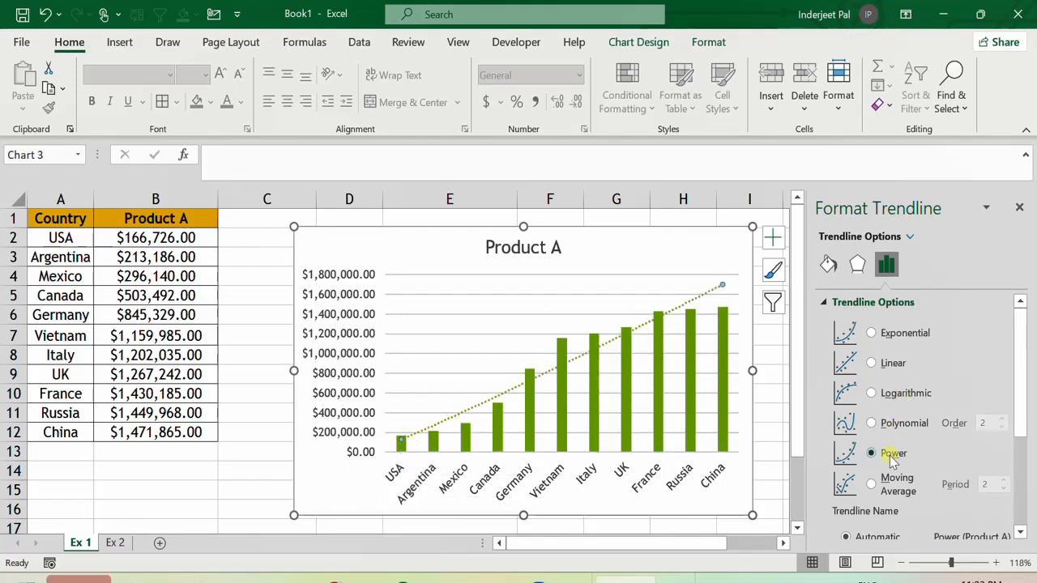
{"action": "left_click", "coordinate": [890, 395]}
Copy the data range A1:B12.
{"action": "left_click", "coordinate": [121, 312]}
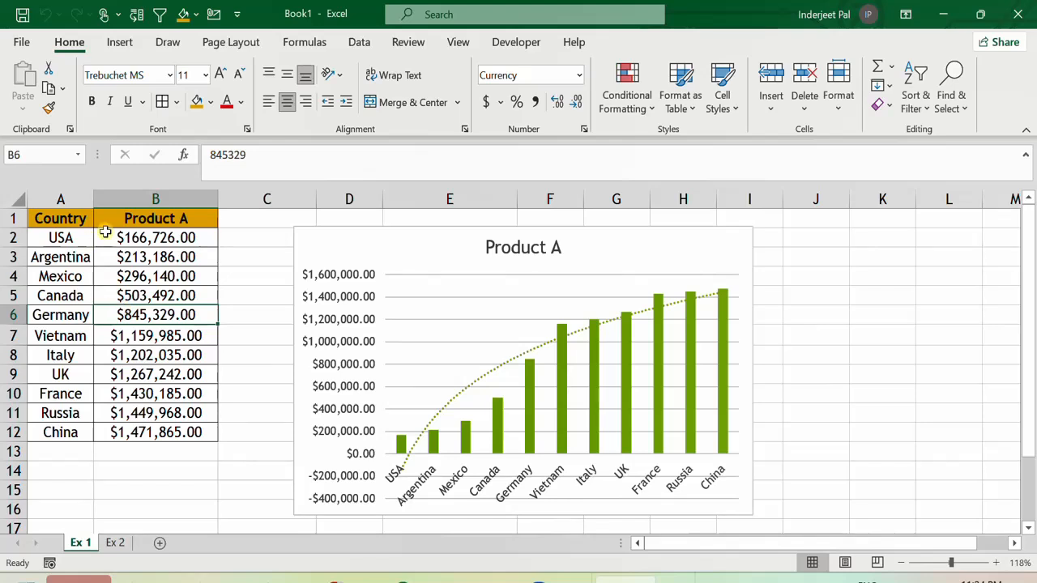
{"action": "left_click_drag", "start_coordinate": [136, 218], "coordinate": [139, 432]}
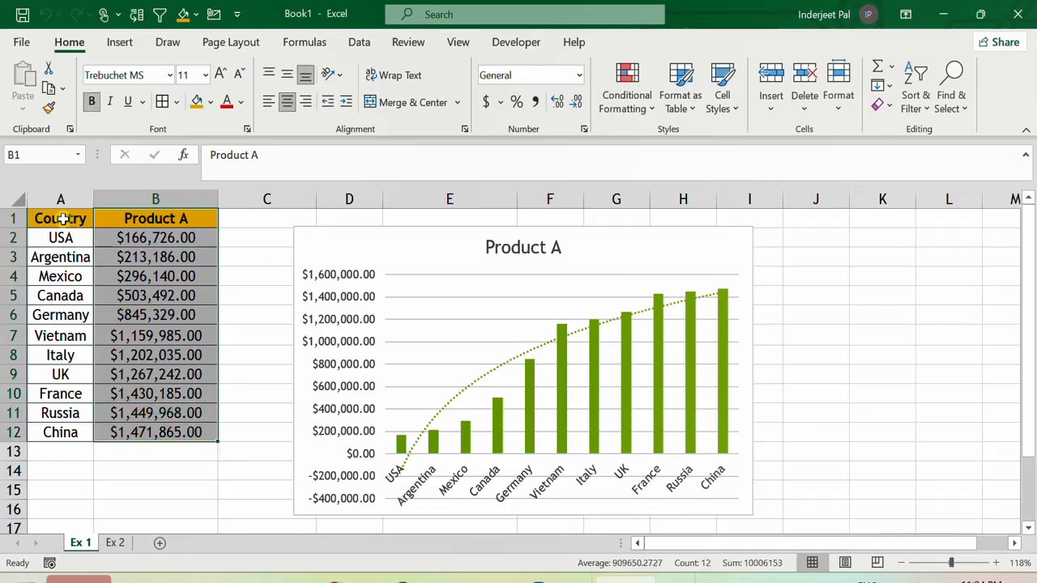
{"action": "left_click_drag", "start_coordinate": [68, 220], "coordinate": [154, 432]}
{"action": "key", "text": "ctrl+c"}
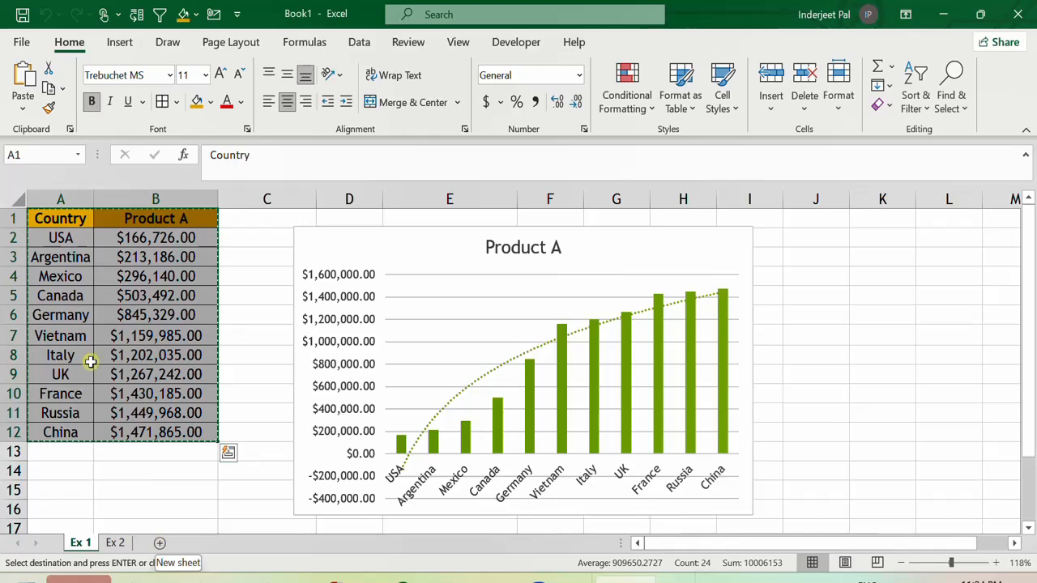
Paste the copied Country and Product A data into a new sheet and widen column B to fit.
{"action": "left_click", "coordinate": [76, 335]}
{"action": "left_click_drag", "start_coordinate": [68, 228], "coordinate": [170, 433]}
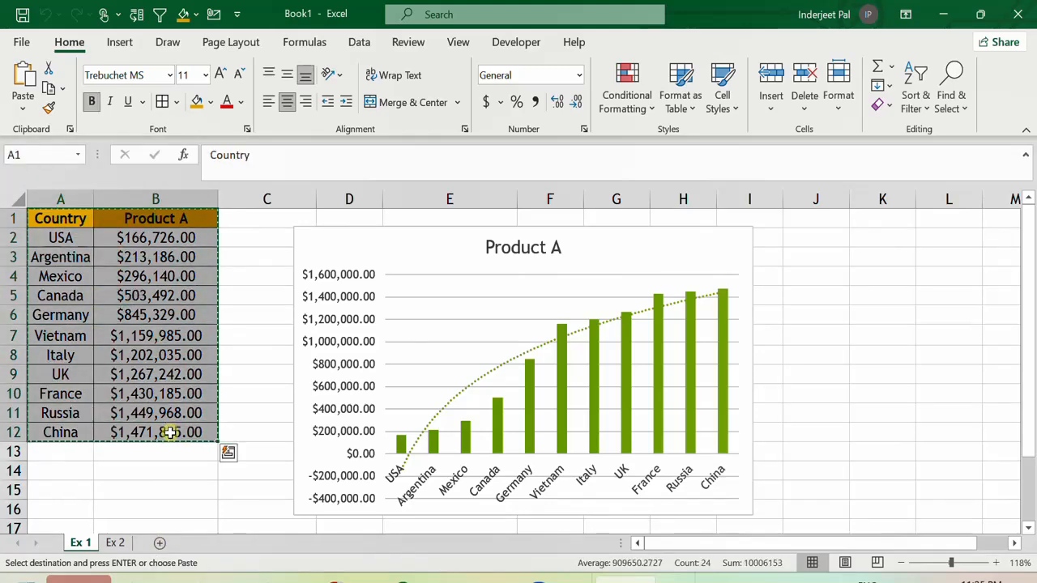
{"action": "left_click", "coordinate": [160, 543]}
{"action": "key", "text": "ctrl+v"}
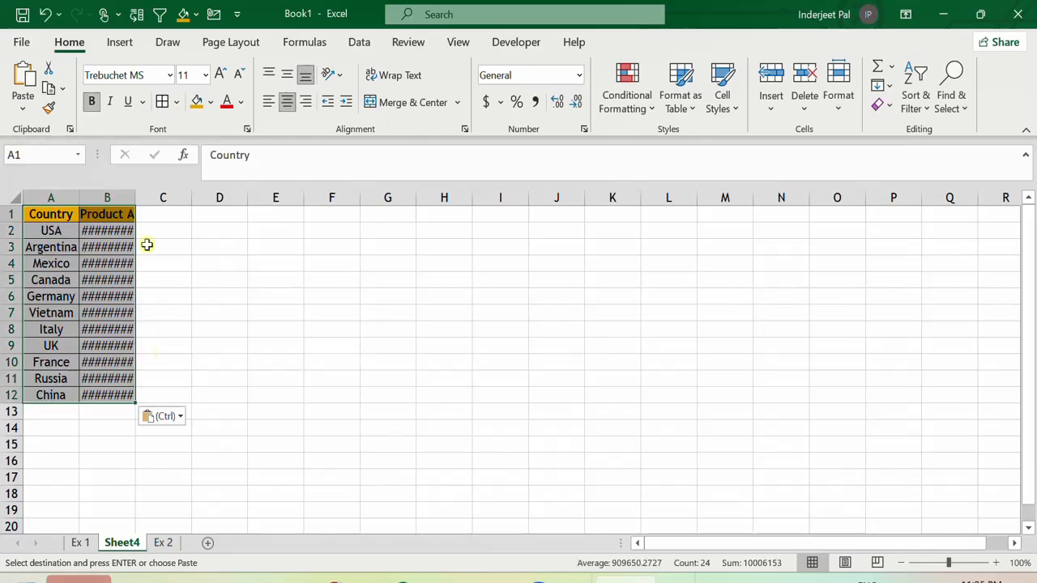
{"action": "left_click_drag", "start_coordinate": [136, 200], "coordinate": [171, 206]}
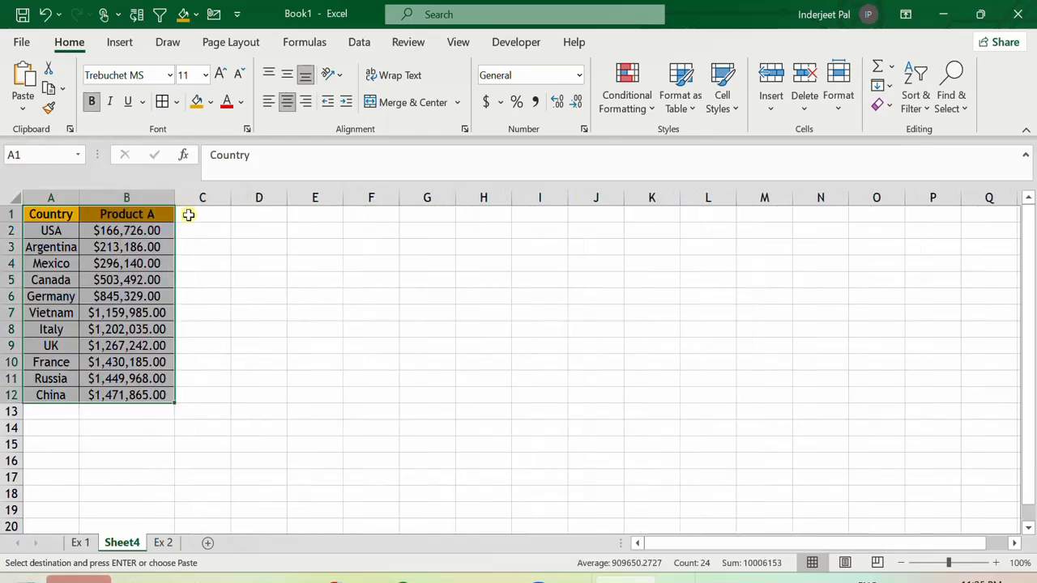
Add the header Product B in cell C1.
{"action": "left_click", "coordinate": [202, 212]}
{"action": "type", "text": "Prod"}
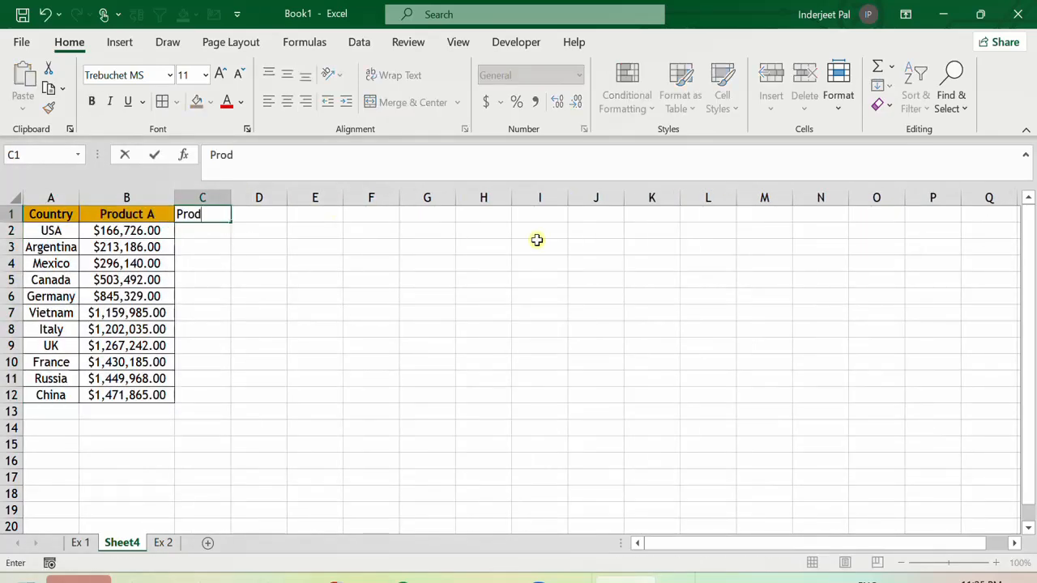
{"action": "type", "text": "uct B"}
{"action": "key", "text": "Return"}
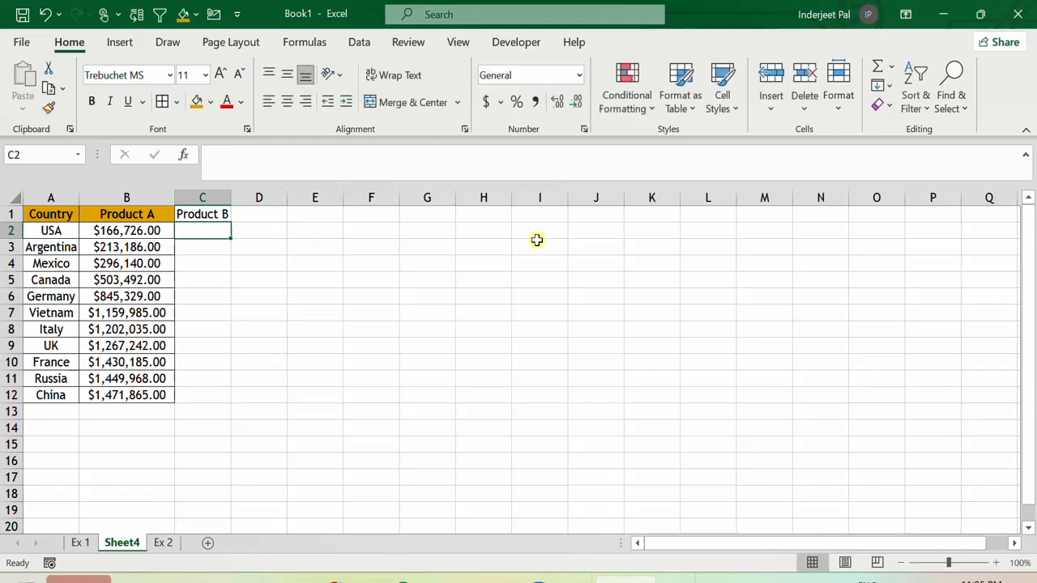
Enter =RANDBETWEEN(120000,170000) in C2 and fill it down through C12.
{"action": "type", "text": "=ran"}
{"action": "key", "text": "Down"}
{"action": "key", "text": "Down"}
{"action": "key", "text": "Tab"}
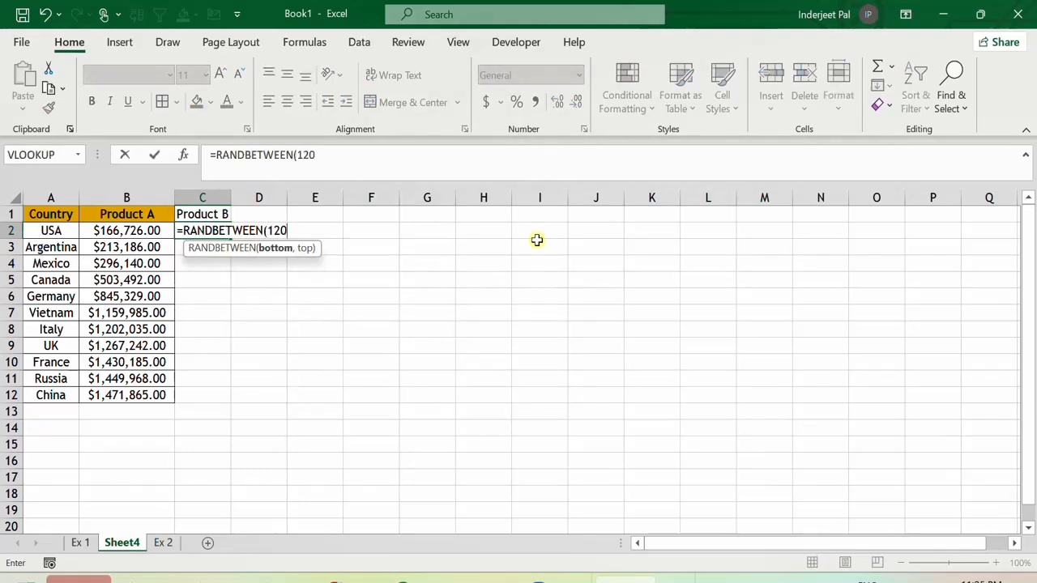
{"action": "type", "text": "120000,"}
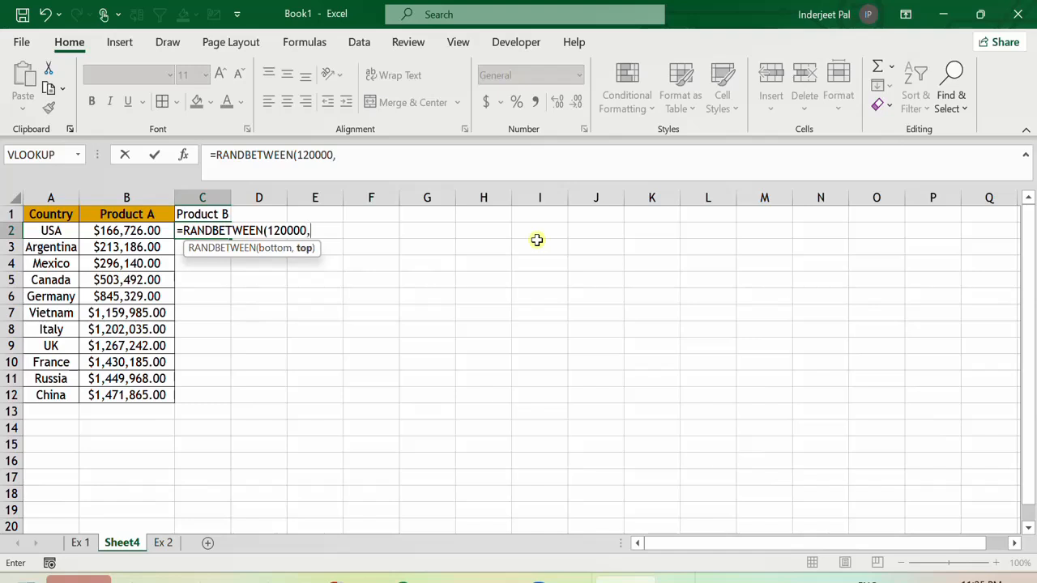
{"action": "type", "text": "17000"}
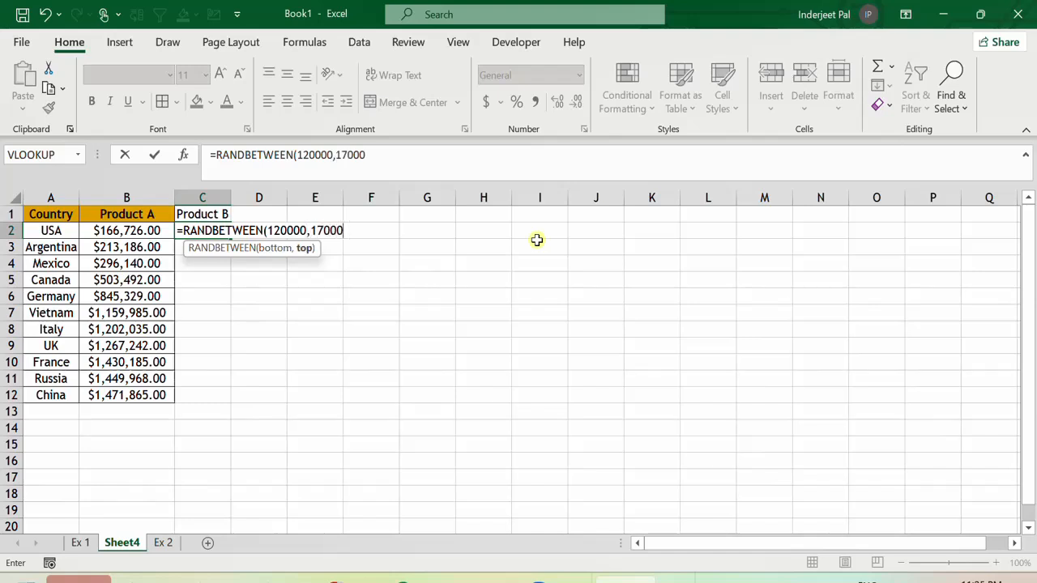
{"action": "type", "text": "0"}
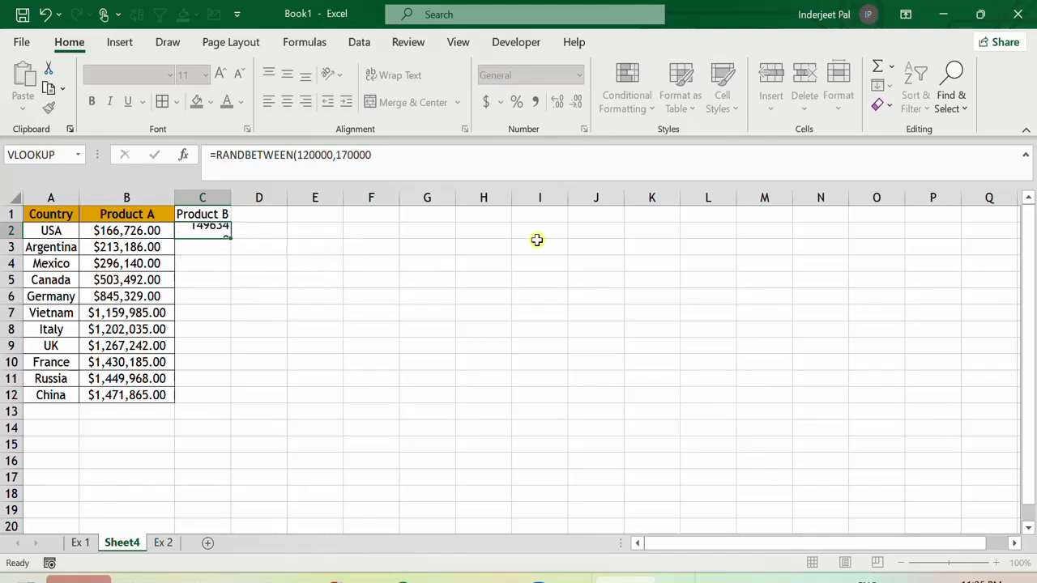
{"action": "key", "text": "Return"}
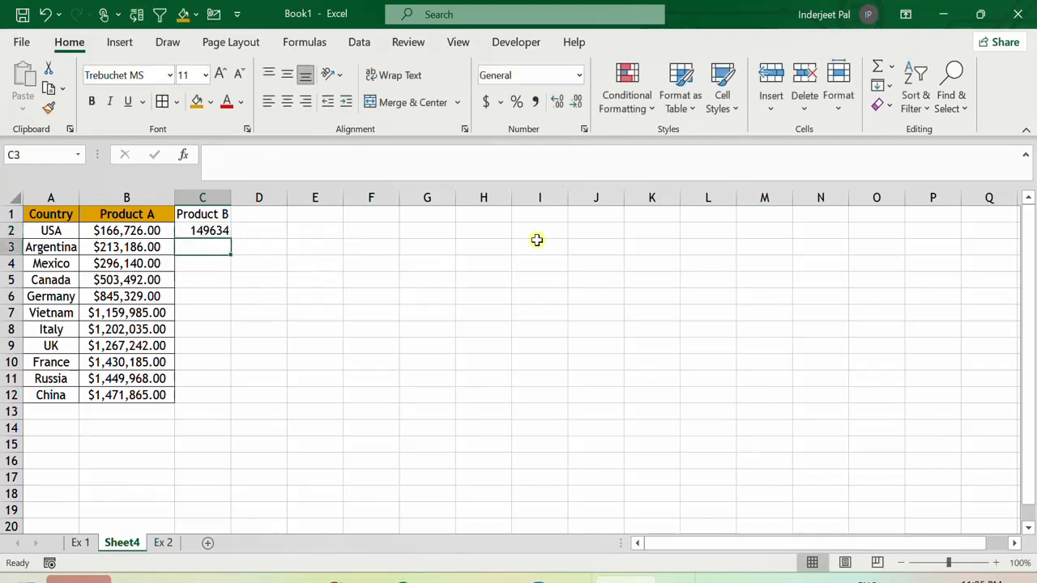
{"action": "left_click", "coordinate": [215, 230]}
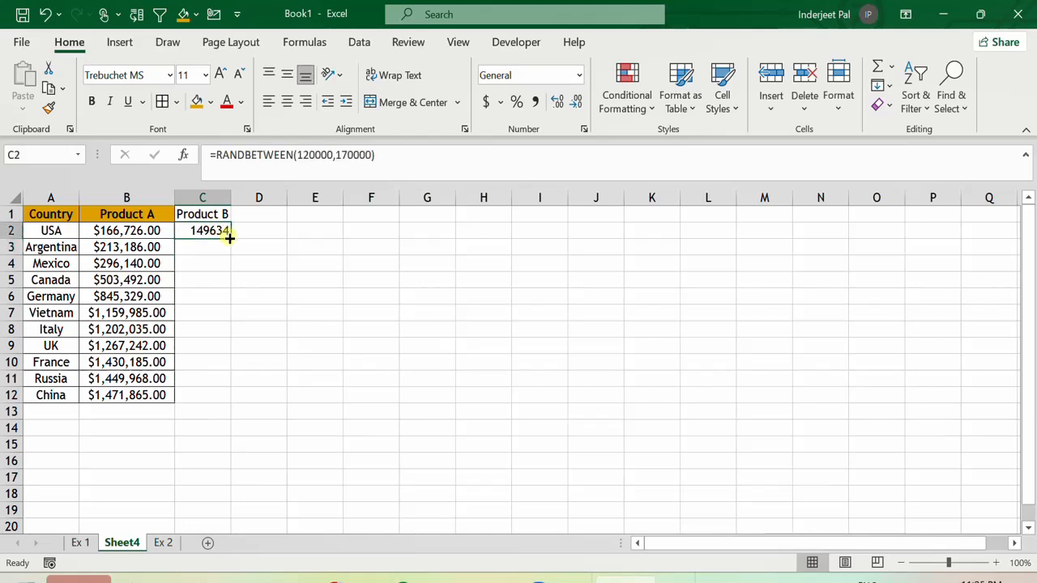
{"action": "left_click_drag", "start_coordinate": [229, 238], "coordinate": [222, 405]}
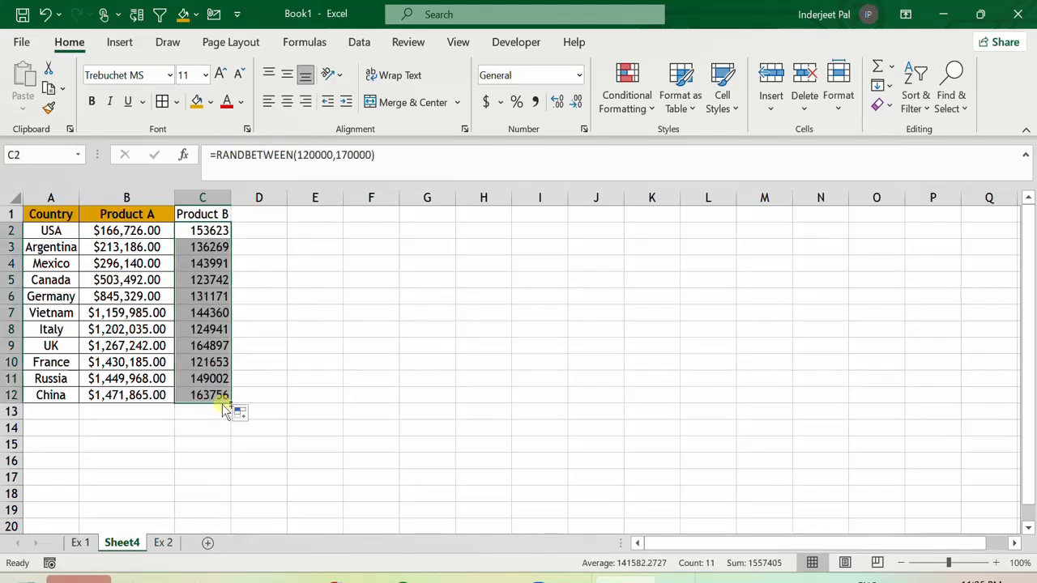
Replace the Product B formulas in C2:C12 with their pasted values.
{"action": "key", "text": "ctrl+c"}
{"action": "key", "text": "ctrl+alt+v"}
{"action": "key", "text": "v"}
{"action": "key", "text": "Return"}
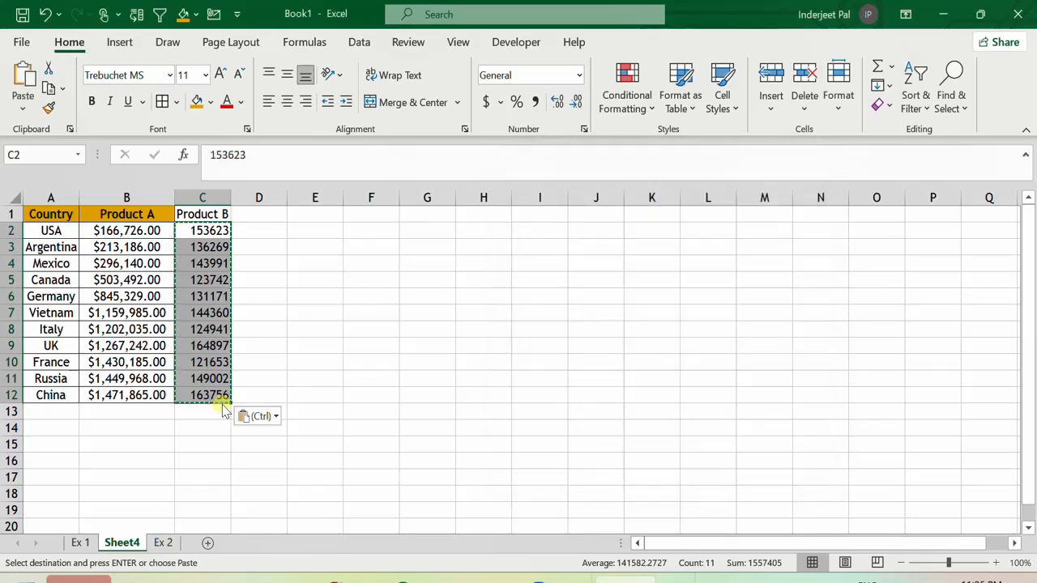
Copy Product A's column formatting onto the Product B column with Format Painter and widen column C.
{"action": "left_click", "coordinate": [486, 102]}
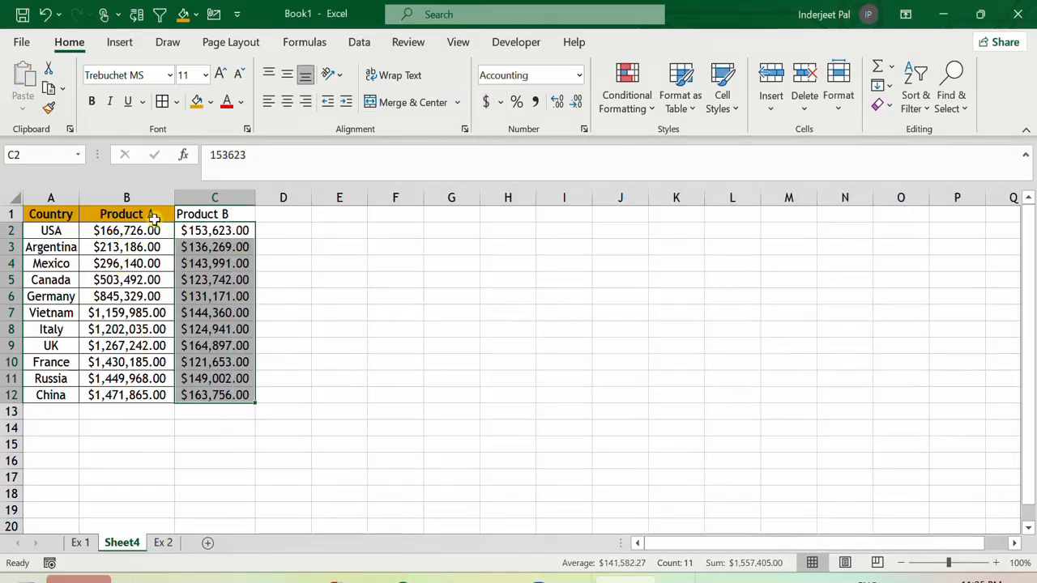
{"action": "mouse_move", "coordinate": [154, 218]}
{"action": "left_mouse_down"}
{"action": "mouse_move", "coordinate": [135, 408]}
{"action": "mouse_move", "coordinate": [127, 395]}
{"action": "left_mouse_up"}
{"action": "left_click", "coordinate": [50, 113]}
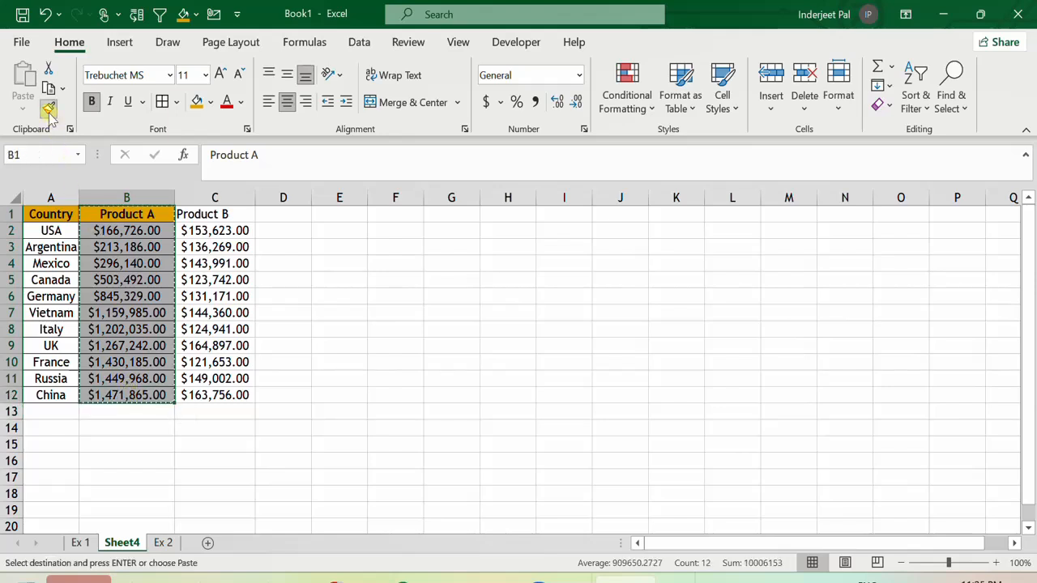
{"action": "left_click_drag", "start_coordinate": [224, 213], "coordinate": [204, 394]}
{"action": "left_click", "coordinate": [243, 263]}
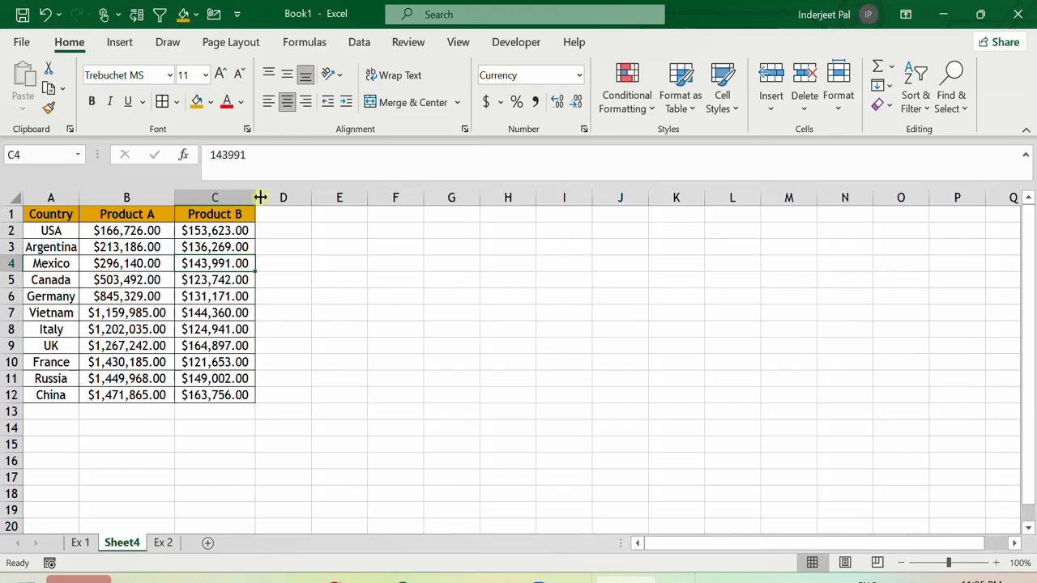
{"action": "left_click_drag", "start_coordinate": [260, 198], "coordinate": [281, 198]}
{"action": "left_click", "coordinate": [39, 236]}
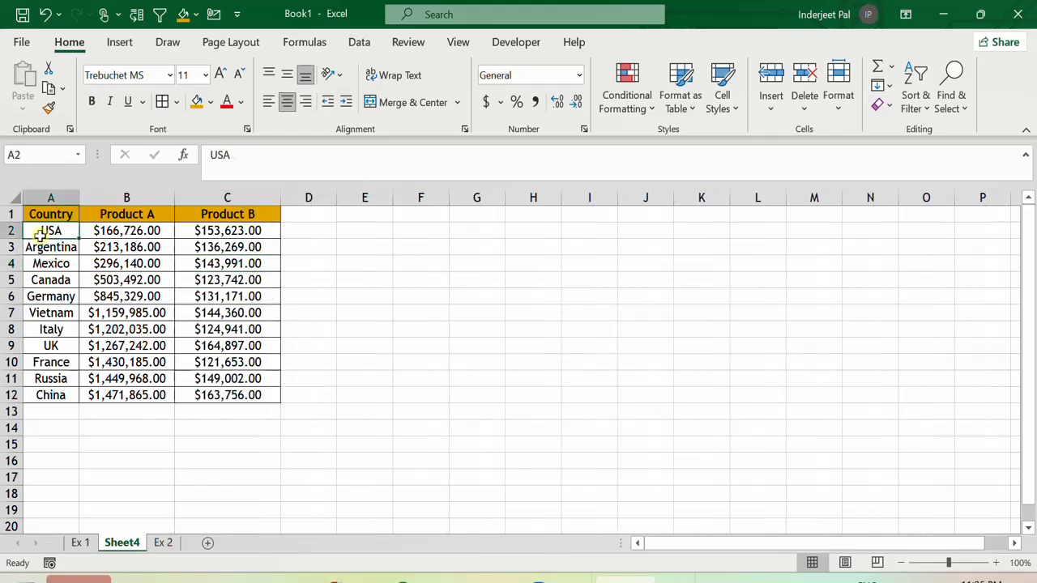
Rename the new sheet to Ex 3.
{"action": "double_click", "coordinate": [124, 545]}
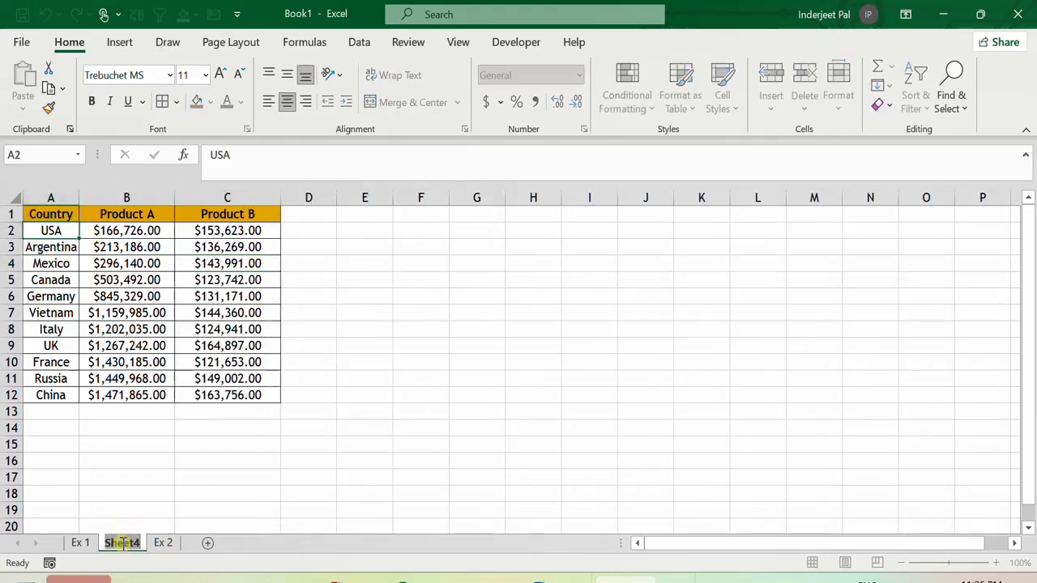
{"action": "type", "text": "Re"}
{"action": "key", "text": "BackSpace"}
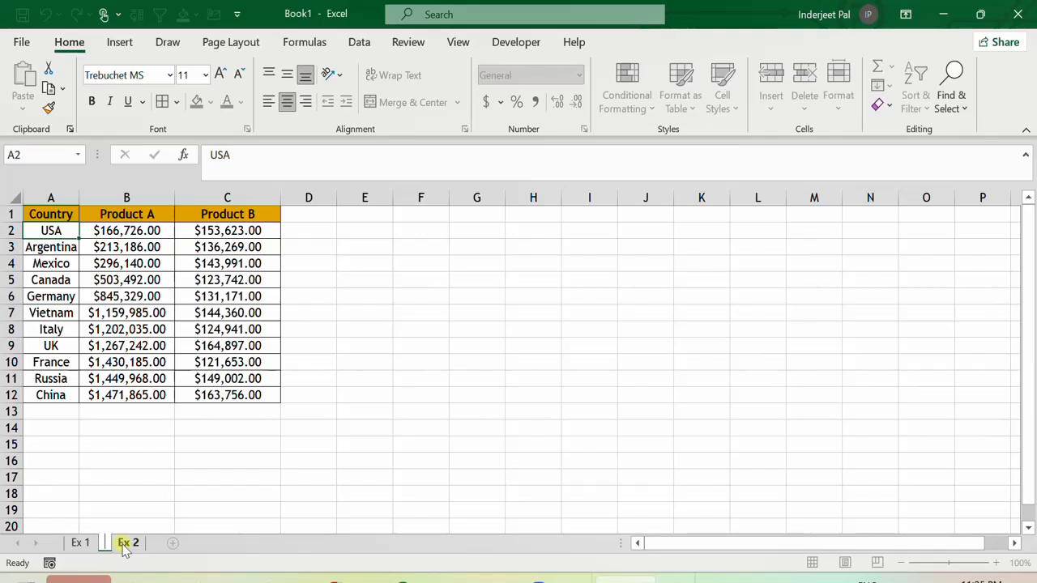
{"action": "type", "text": "Ex 3"}
{"action": "key", "text": "Return"}
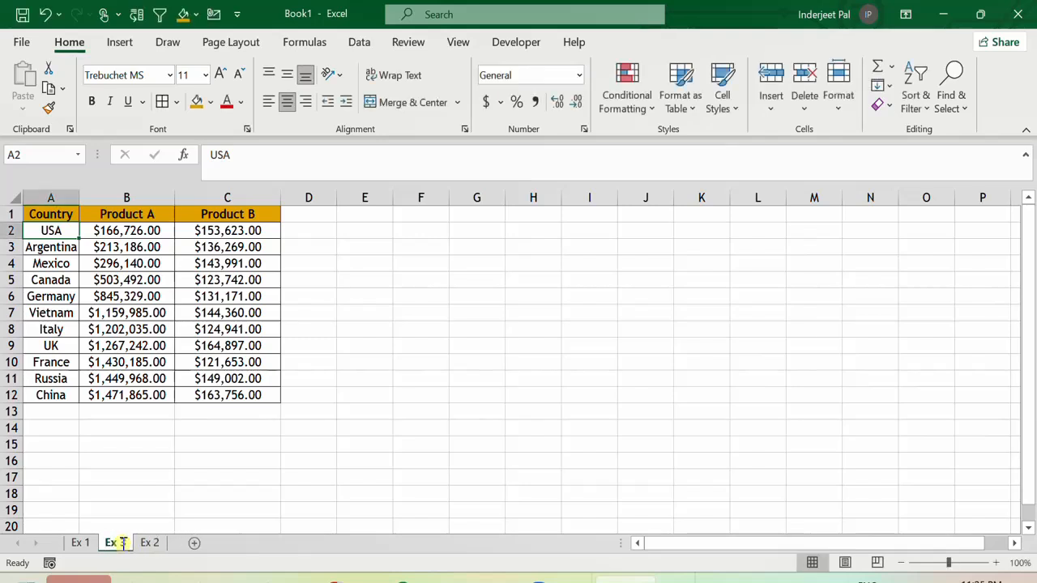
Insert the recommended clustered column chart for the Product A and Product B data.
{"action": "left_click", "coordinate": [121, 247]}
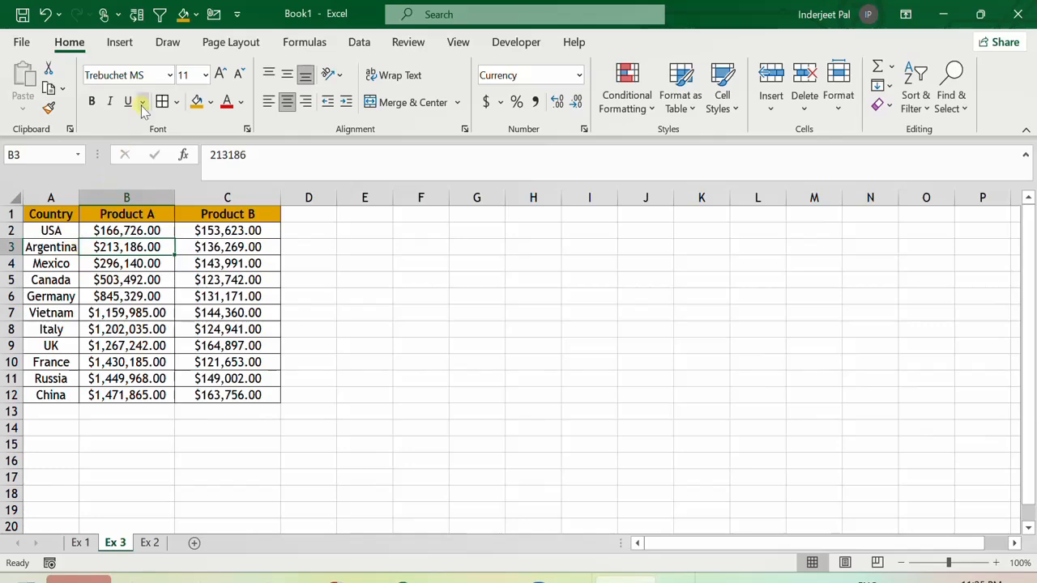
{"action": "left_click", "coordinate": [122, 45]}
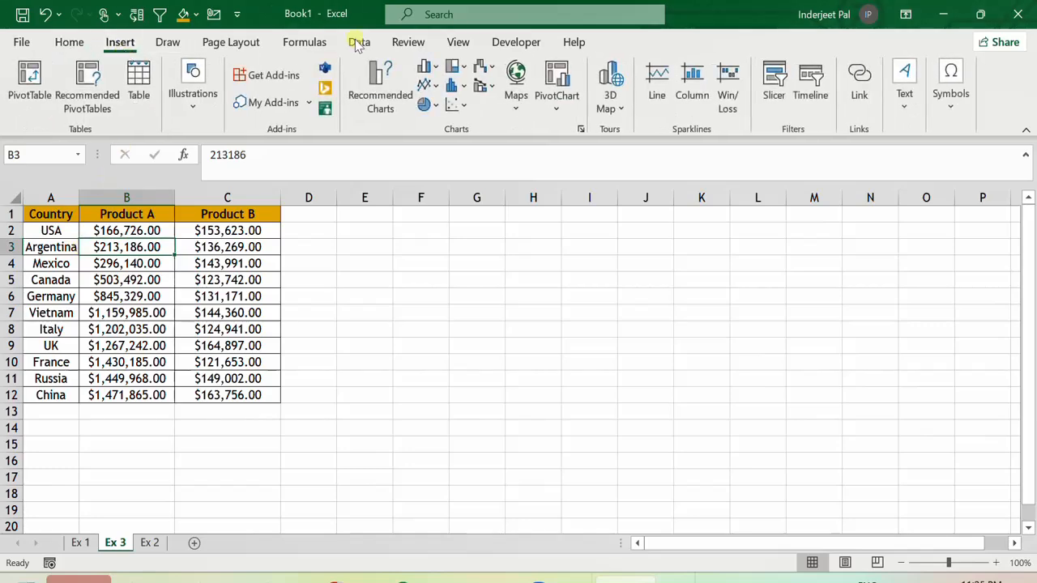
{"action": "left_click", "coordinate": [378, 81]}
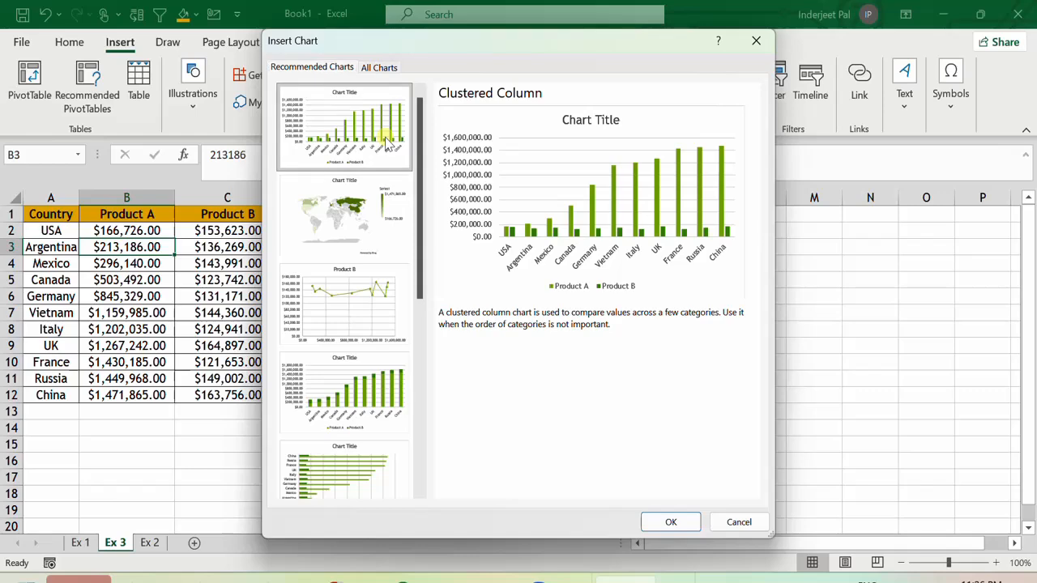
{"action": "left_click", "coordinate": [672, 522]}
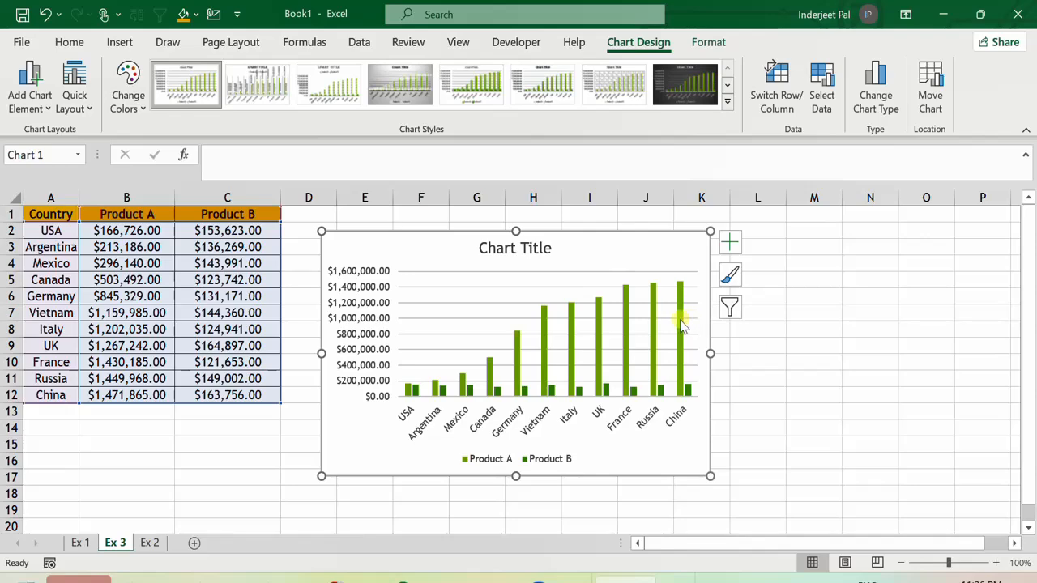
Add an exponential trendline based on the Product A series to the chart.
{"action": "left_click", "coordinate": [424, 251]}
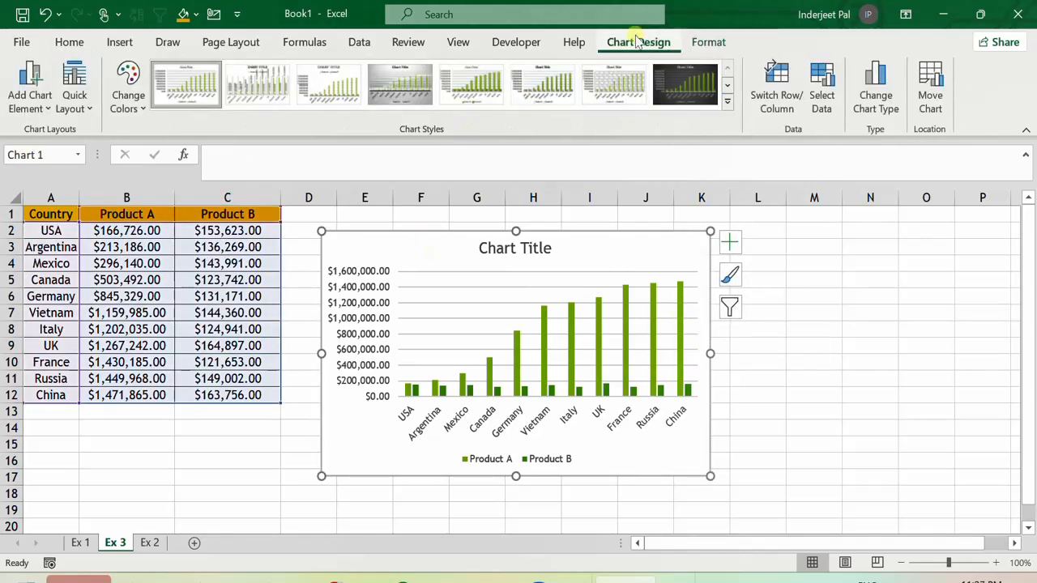
{"action": "left_click", "coordinate": [26, 102]}
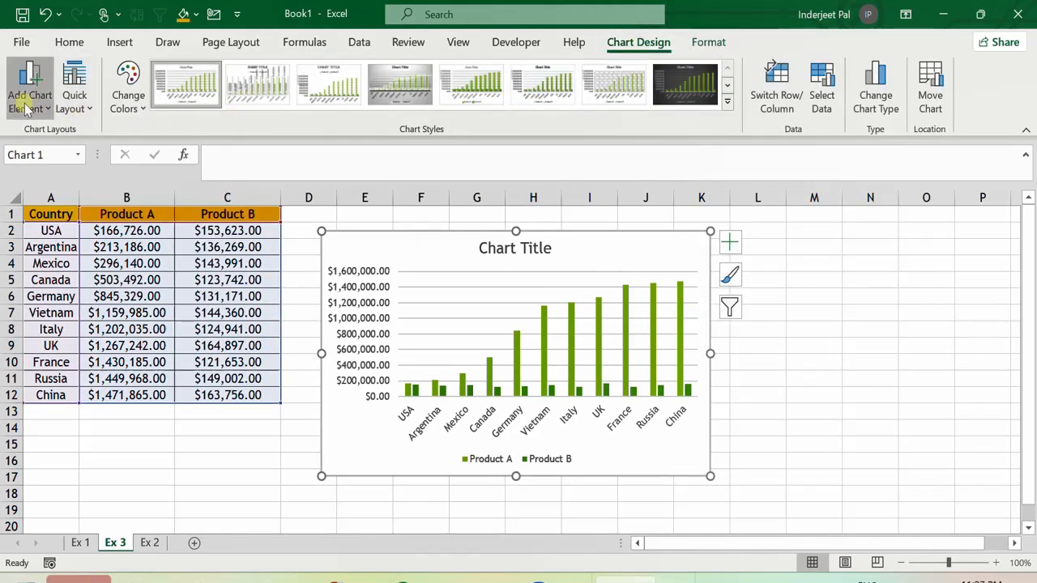
{"action": "mouse_move", "coordinate": [58, 357]}
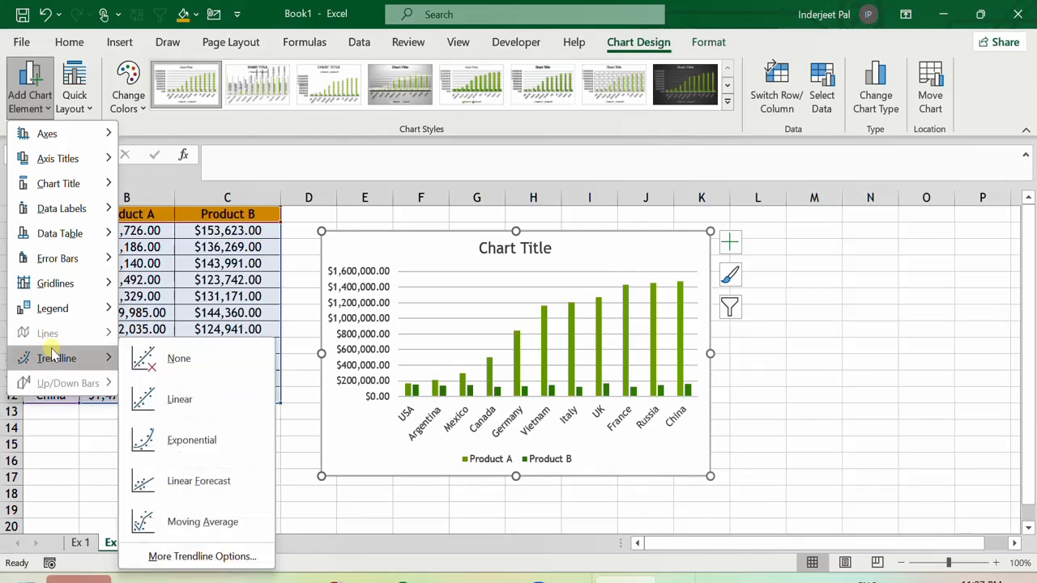
{"action": "left_click", "coordinate": [180, 440]}
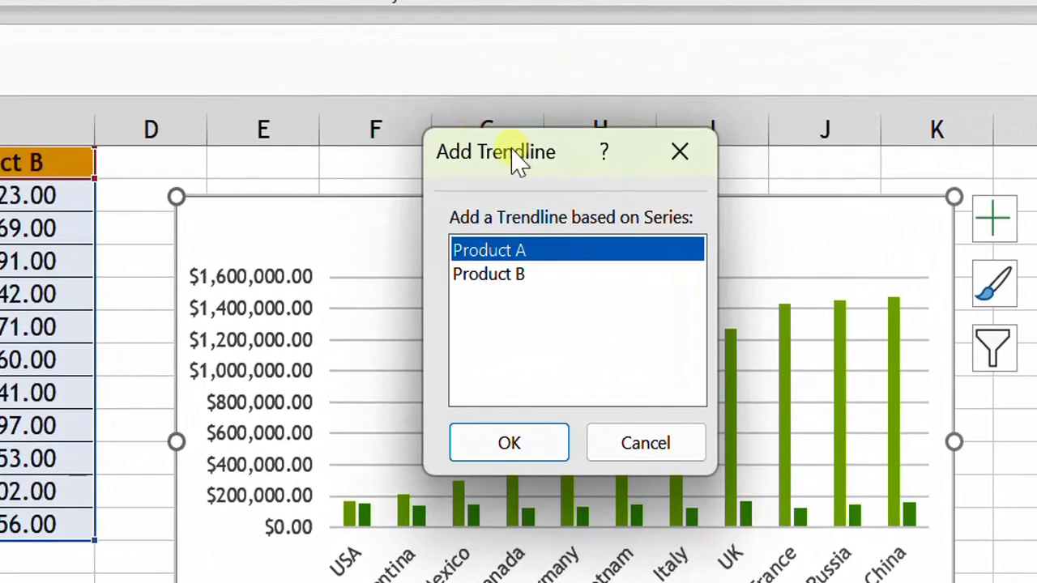
{"action": "left_click_drag", "start_coordinate": [516, 157], "coordinate": [238, 150]}
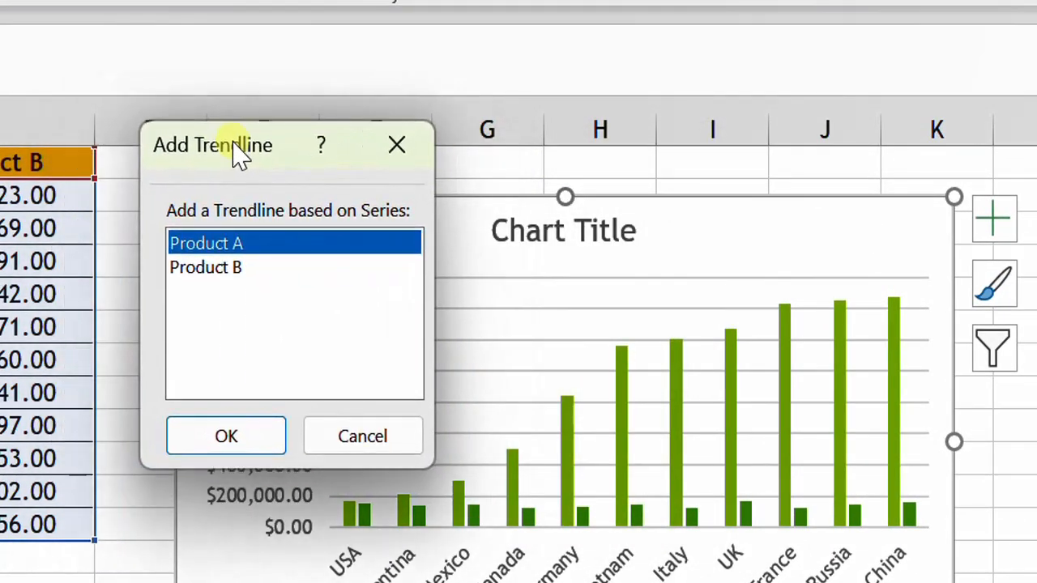
{"action": "right_click", "coordinate": [239, 154]}
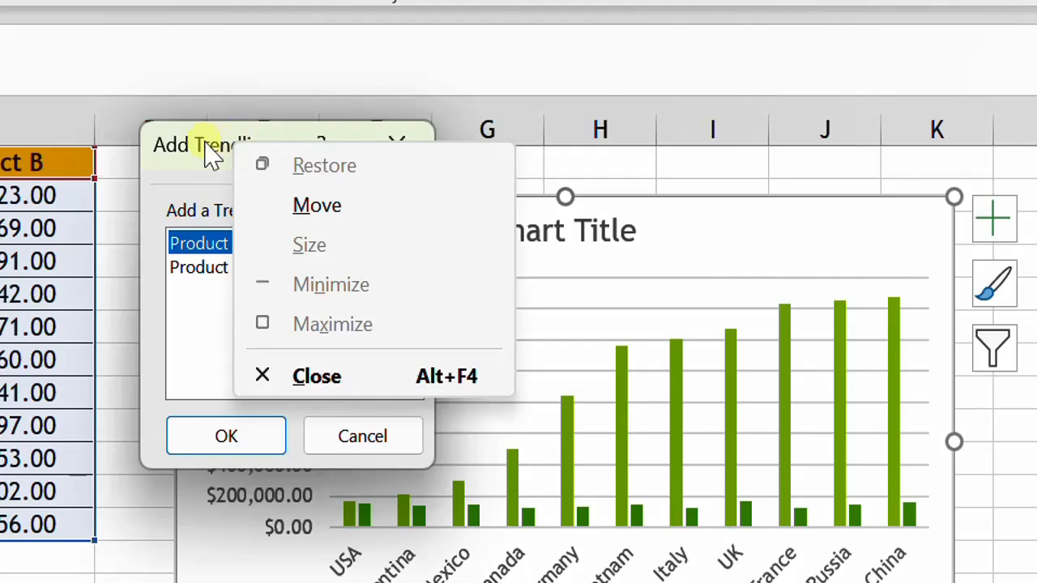
{"action": "left_click", "coordinate": [208, 150]}
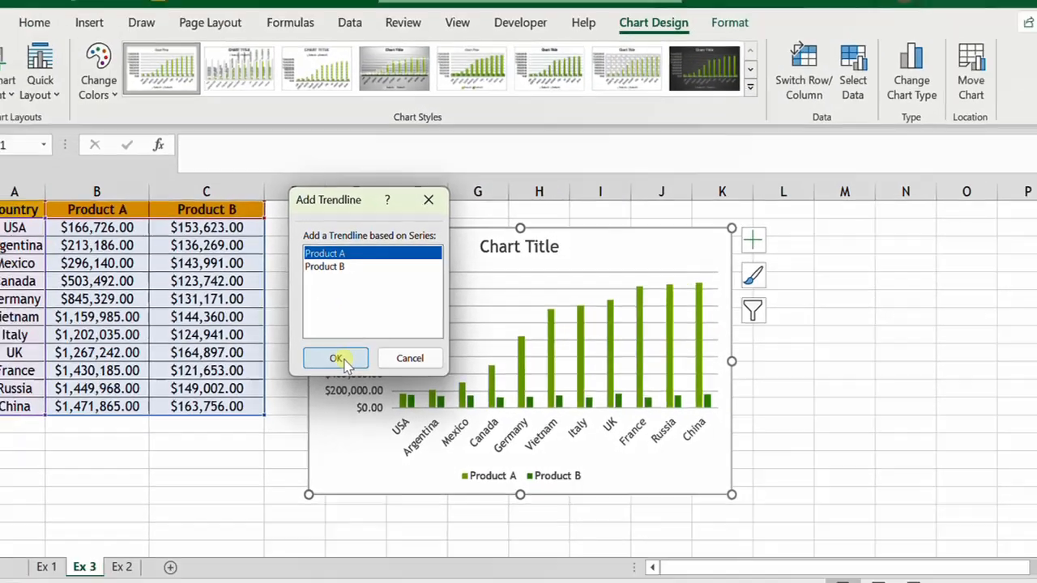
{"action": "left_click", "coordinate": [226, 436]}
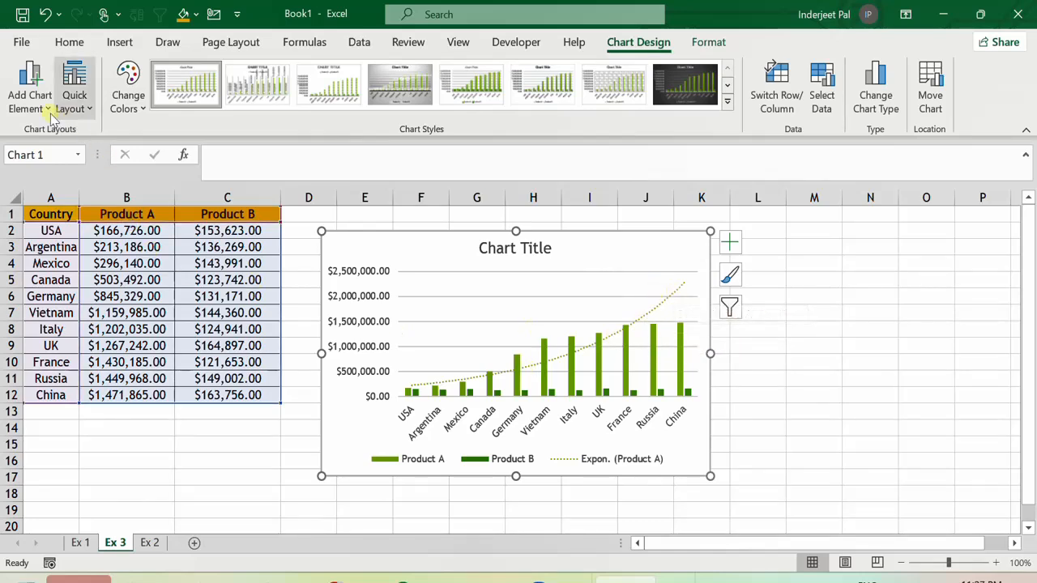
Add a second exponential trendline to the chart, this time based on the Product B series.
{"action": "left_click", "coordinate": [30, 89]}
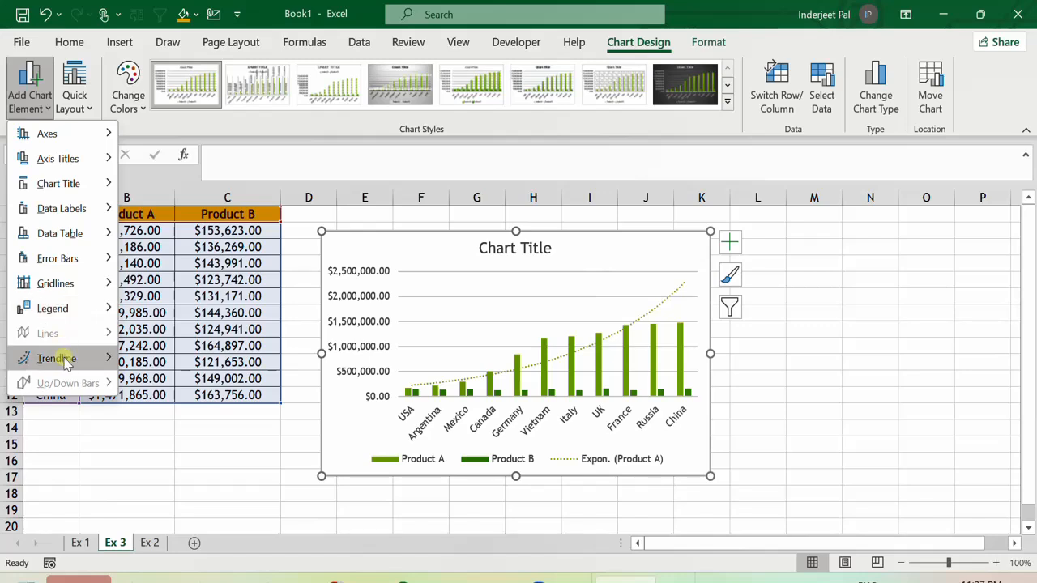
{"action": "mouse_move", "coordinate": [65, 359]}
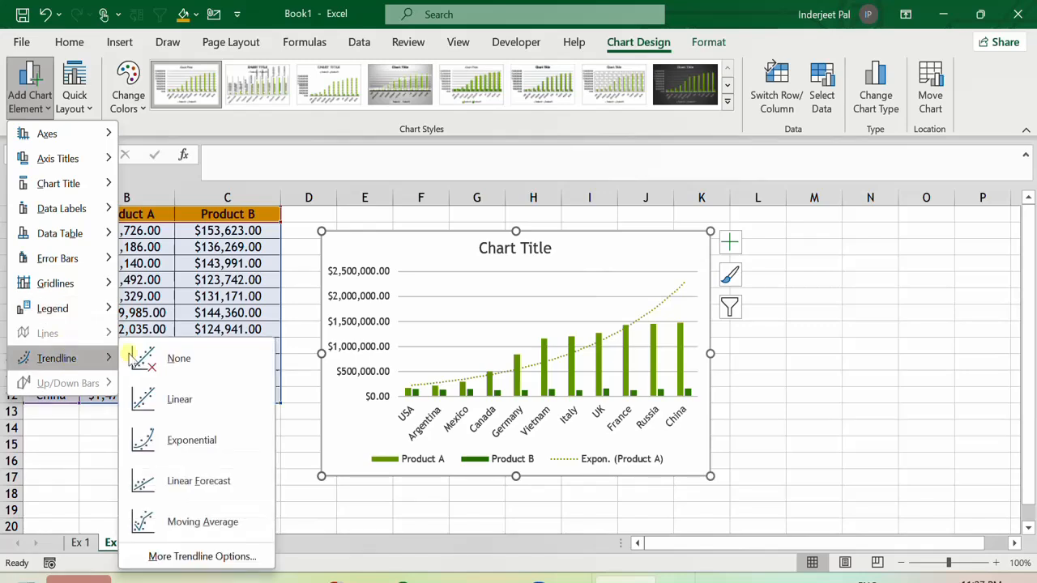
{"action": "left_click", "coordinate": [173, 433]}
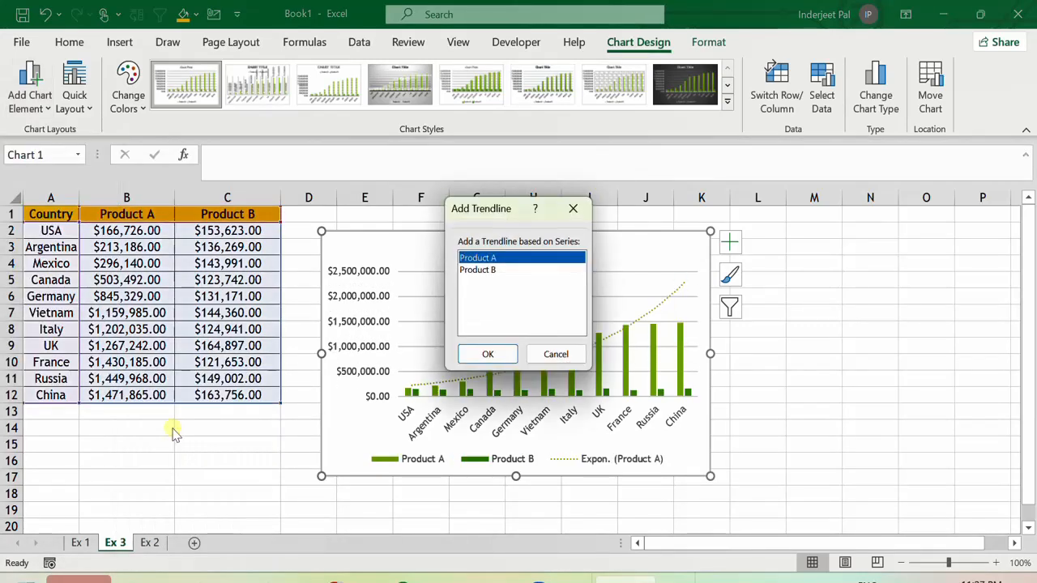
{"action": "left_click", "coordinate": [478, 270]}
{"action": "left_click", "coordinate": [497, 355]}
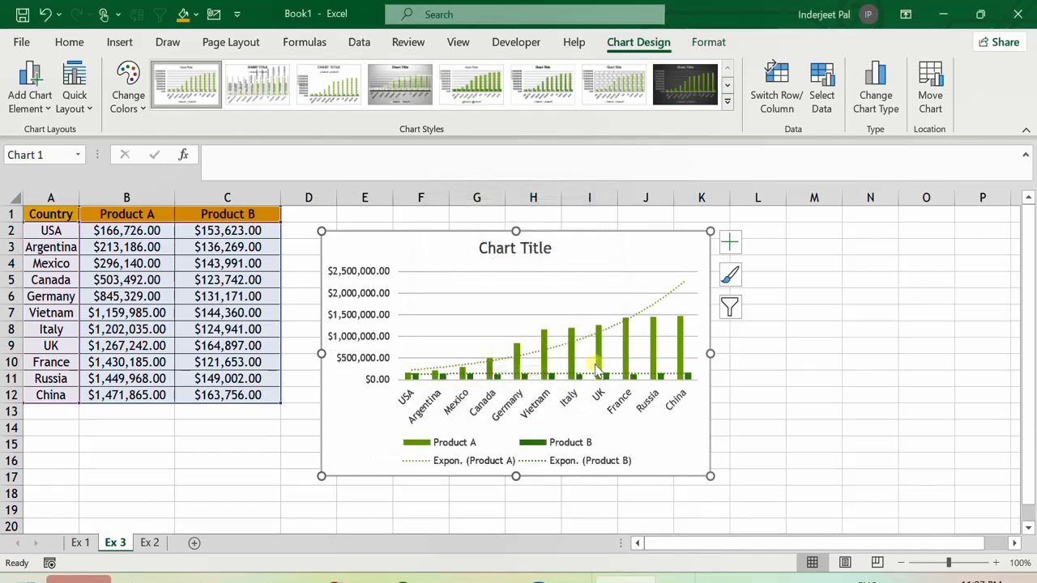
Switch to the Ex 2 sheet and insert the recommended clustered column chart for the Month and Sales data.
{"action": "mouse_move", "coordinate": [597, 369]}
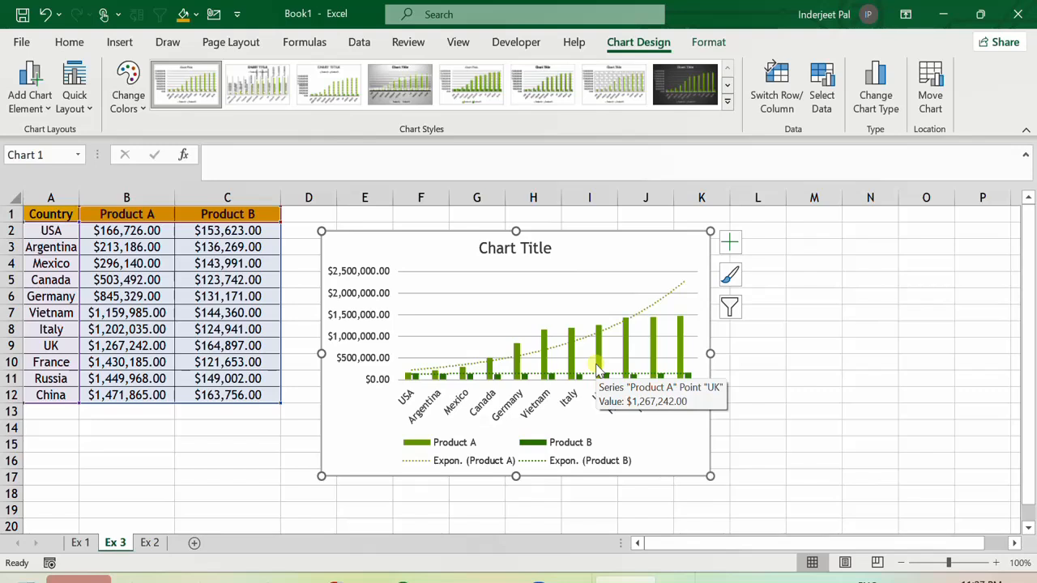
{"action": "left_click", "coordinate": [203, 328]}
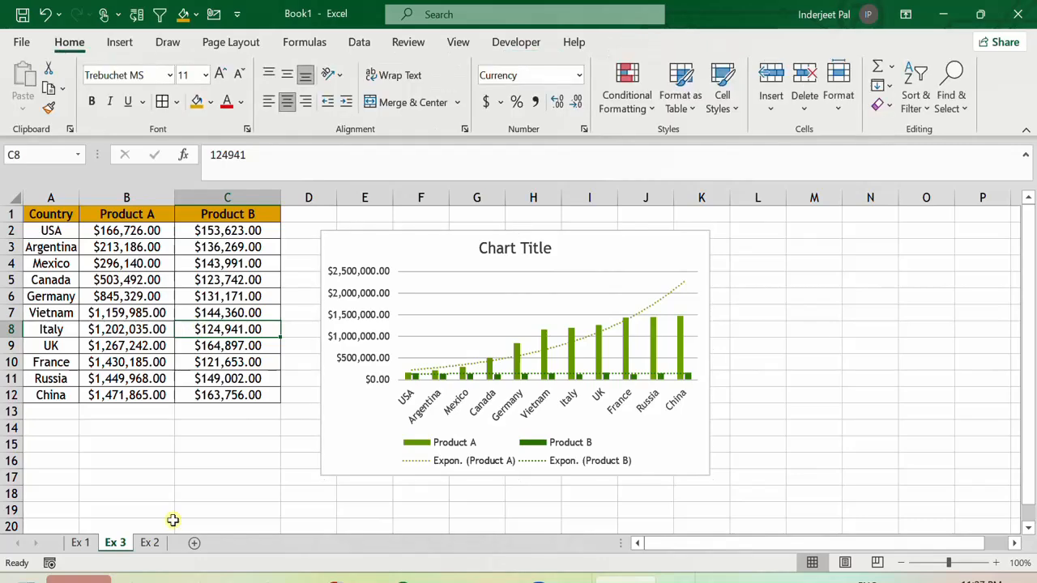
{"action": "left_click", "coordinate": [149, 546]}
{"action": "left_click_drag", "start_coordinate": [62, 242], "coordinate": [62, 363]}
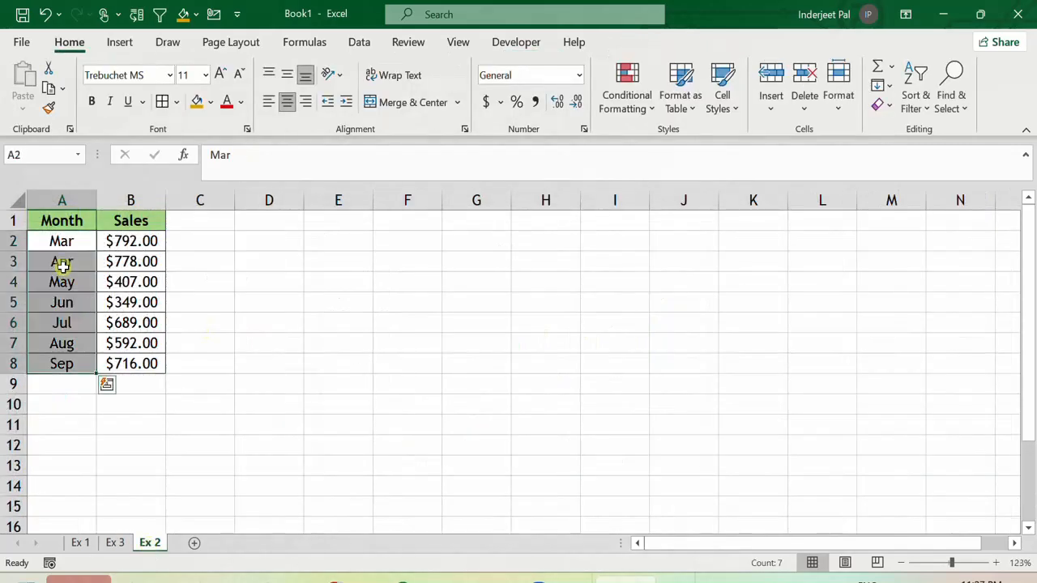
{"action": "left_click", "coordinate": [63, 263]}
{"action": "left_click_drag", "start_coordinate": [64, 242], "coordinate": [51, 361]}
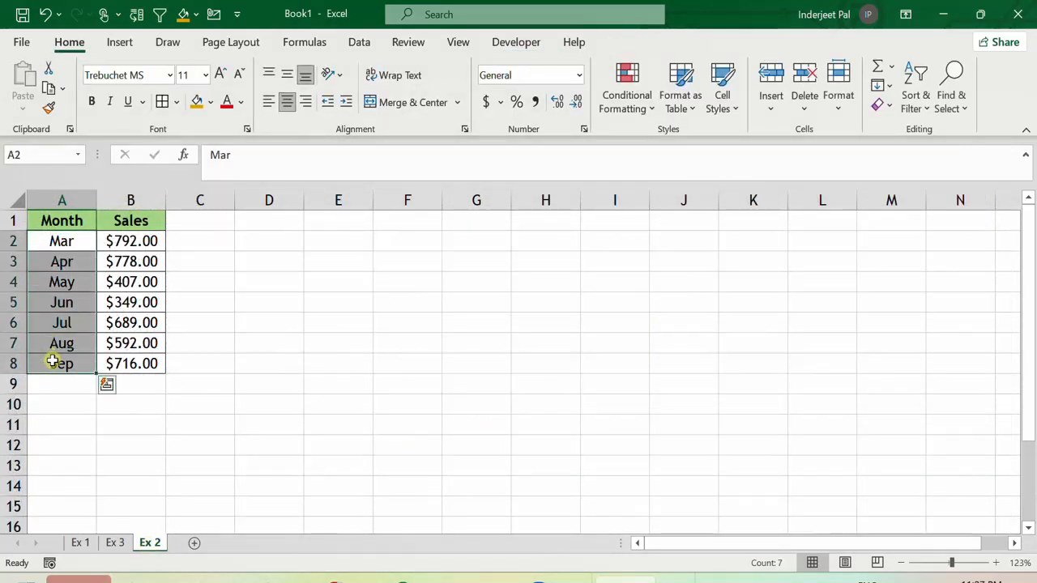
{"action": "left_click_drag", "start_coordinate": [150, 242], "coordinate": [117, 367]}
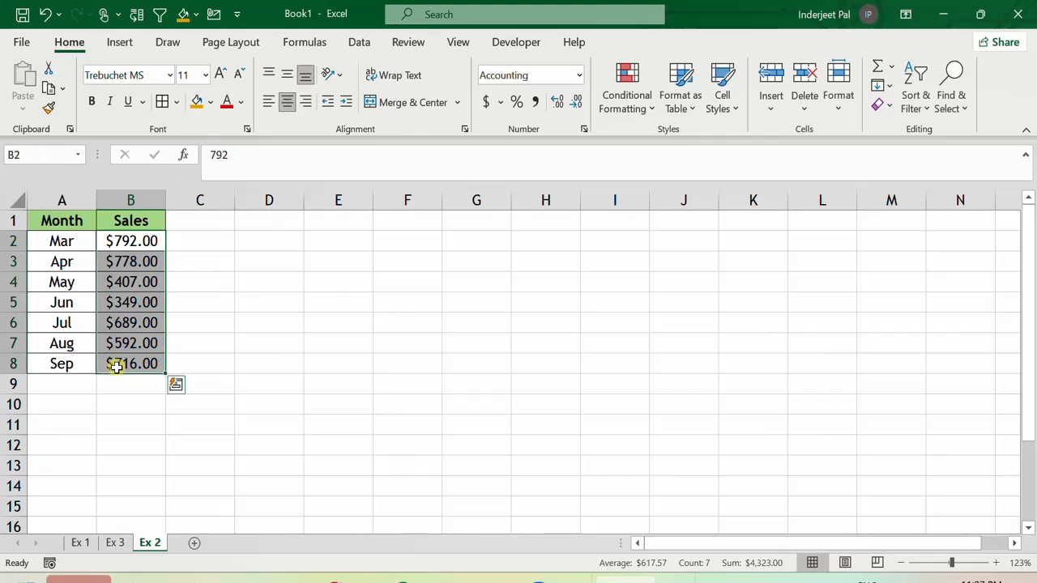
{"action": "left_click", "coordinate": [64, 304]}
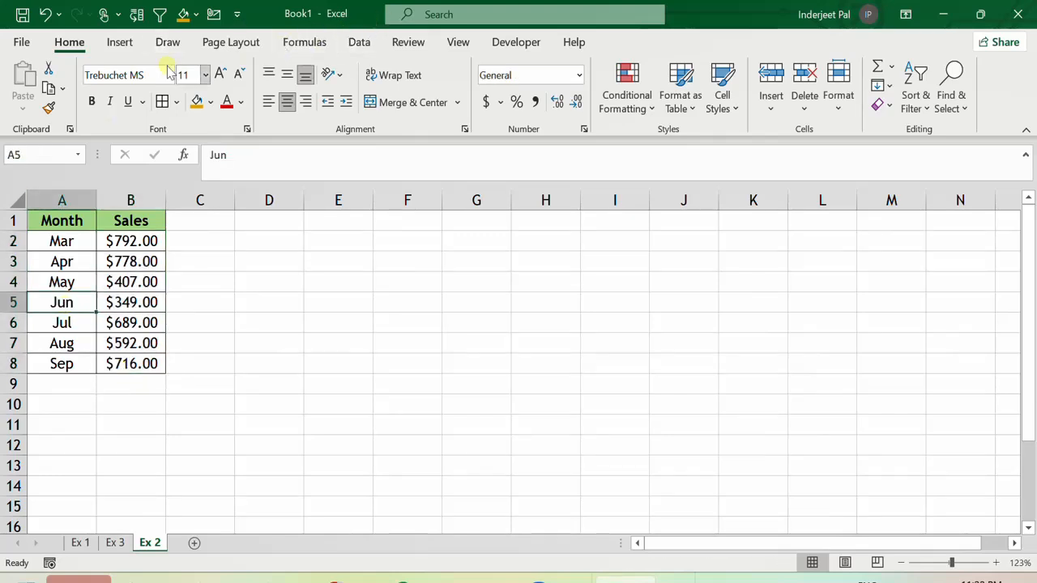
{"action": "left_click", "coordinate": [122, 42]}
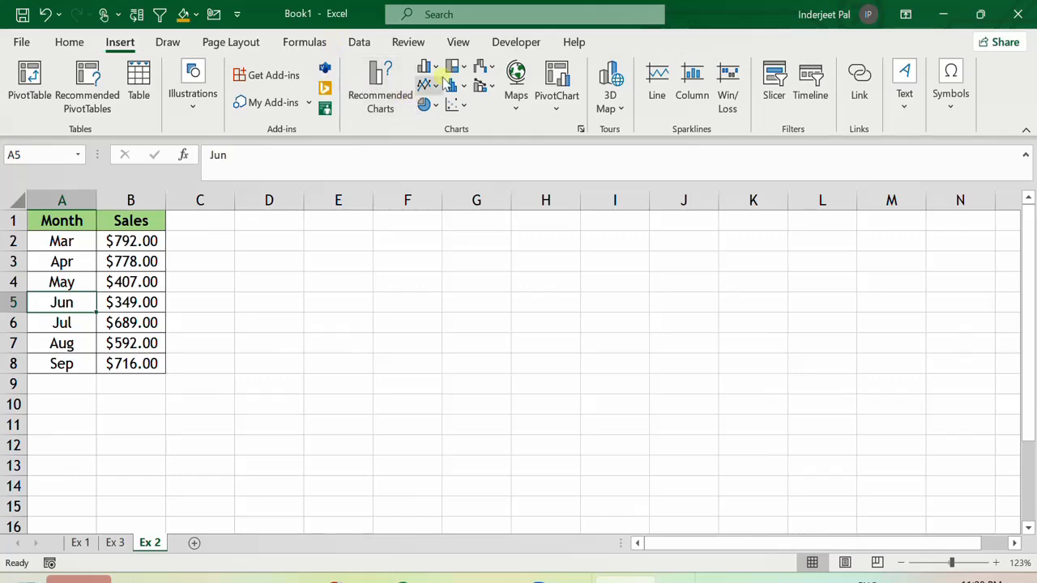
{"action": "left_click", "coordinate": [384, 84]}
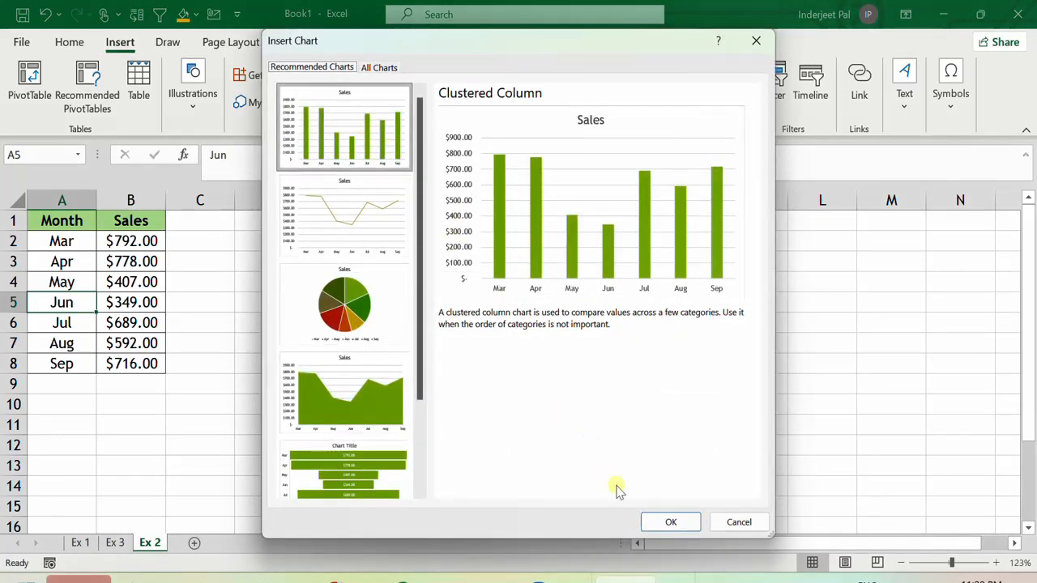
{"action": "left_click", "coordinate": [665, 521]}
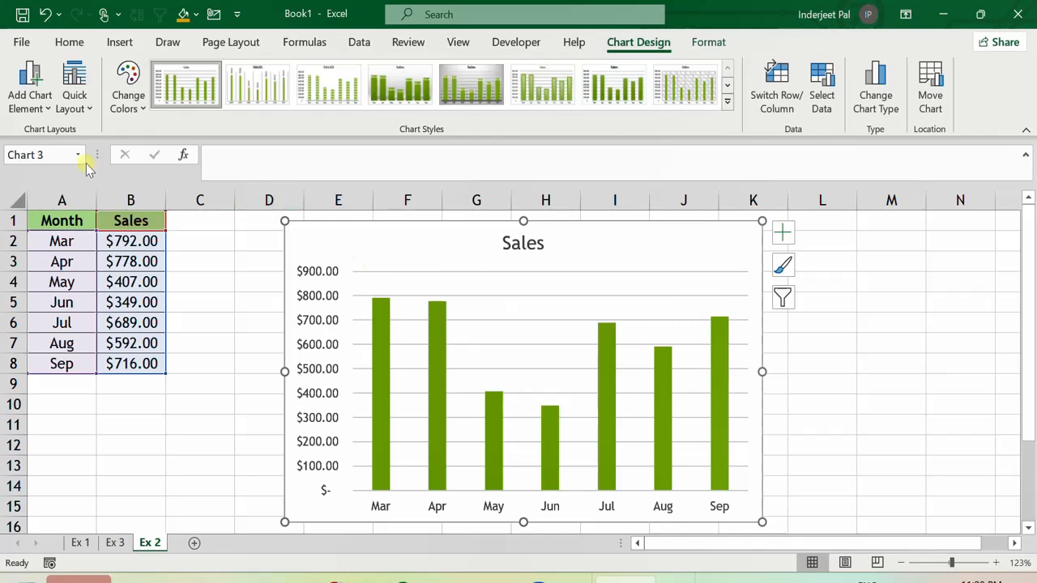
Add a linear trendline to the Sales chart.
{"action": "left_click", "coordinate": [32, 104]}
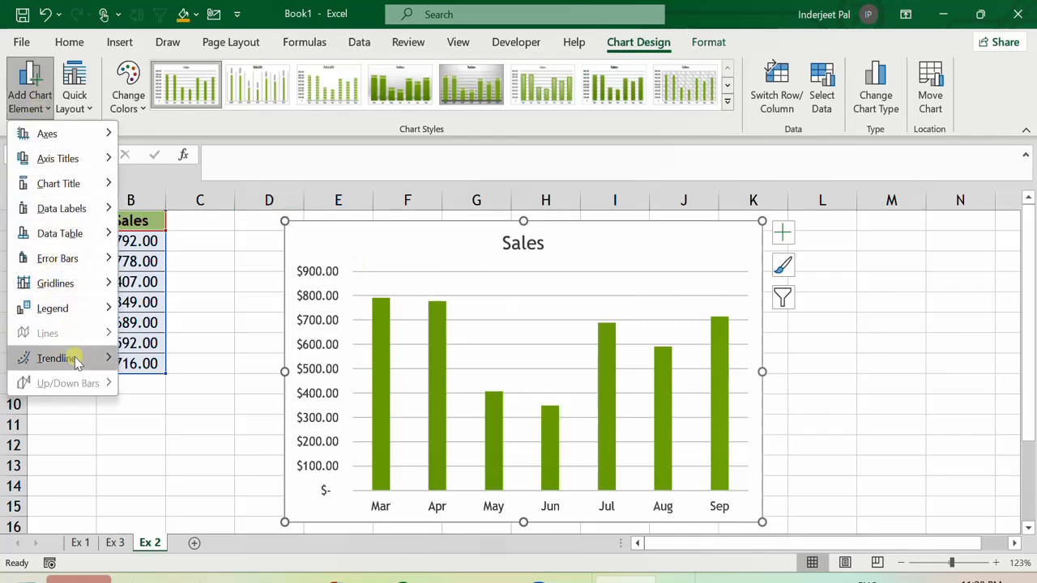
{"action": "mouse_move", "coordinate": [106, 358]}
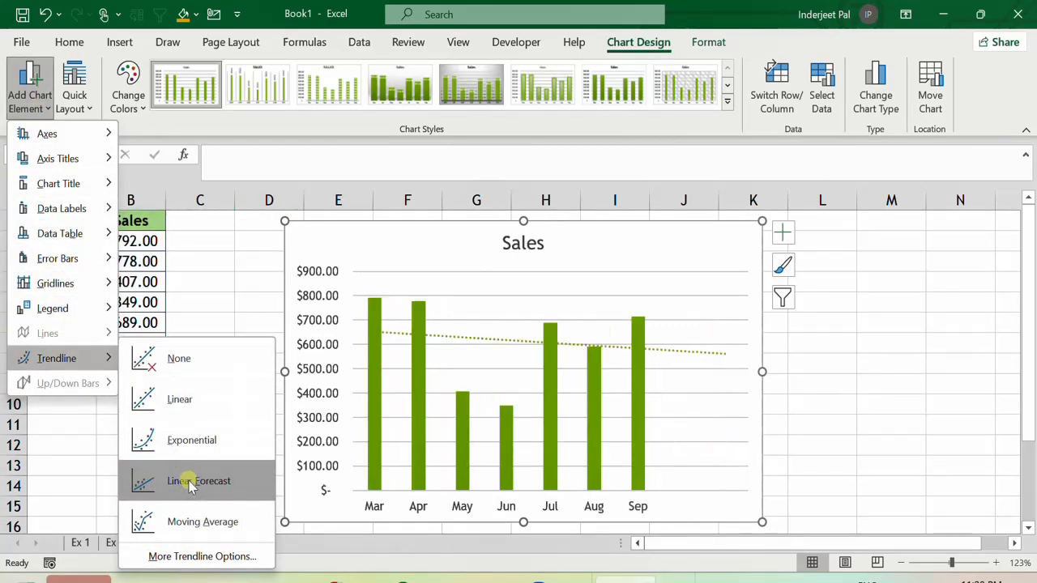
{"action": "left_click", "coordinate": [187, 405]}
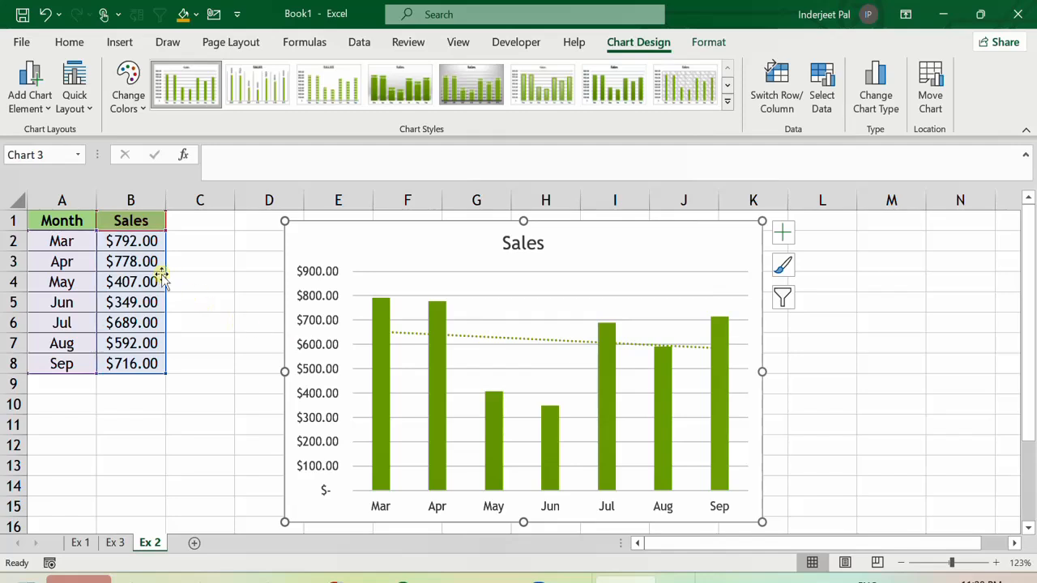
{"action": "left_click", "coordinate": [73, 242]}
{"action": "left_click_drag", "start_coordinate": [73, 241], "coordinate": [63, 361]}
{"action": "left_click_drag", "start_coordinate": [119, 241], "coordinate": [109, 422]}
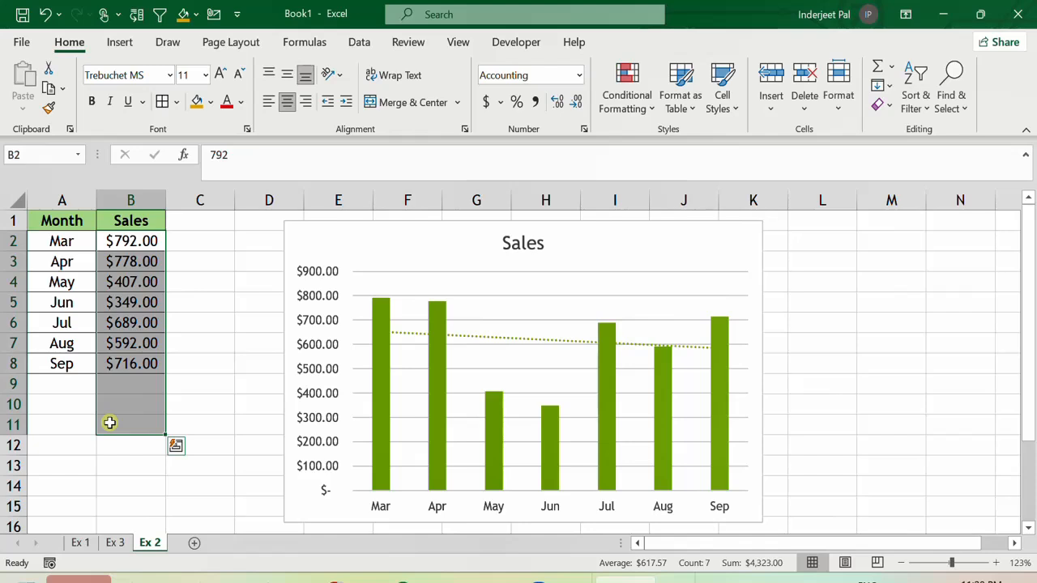
{"action": "left_click_drag", "start_coordinate": [68, 382], "coordinate": [58, 452]}
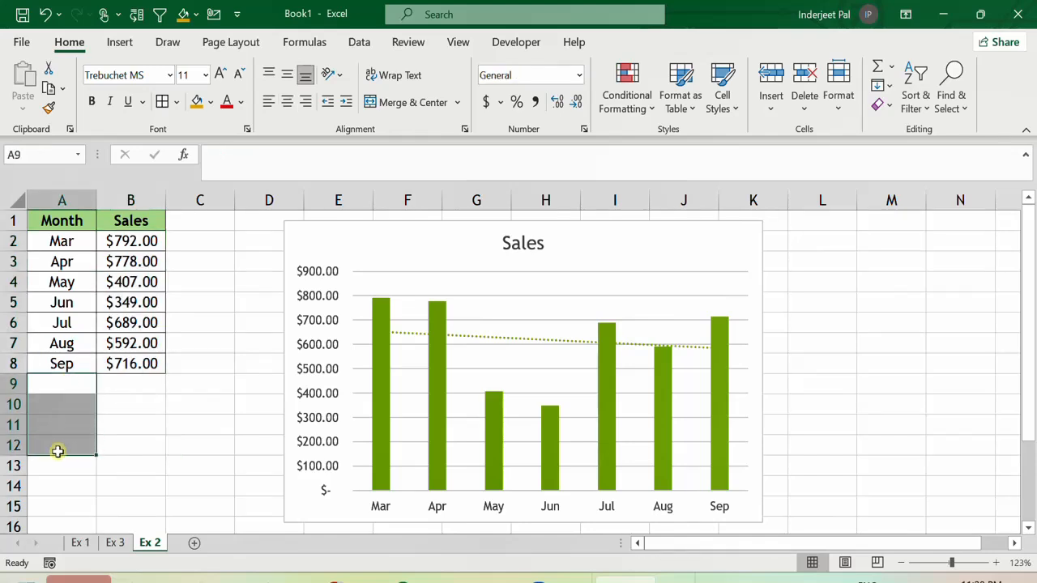
Open the linear trendline's format options and set its forward forecast to 5 periods.
{"action": "left_click", "coordinate": [373, 243]}
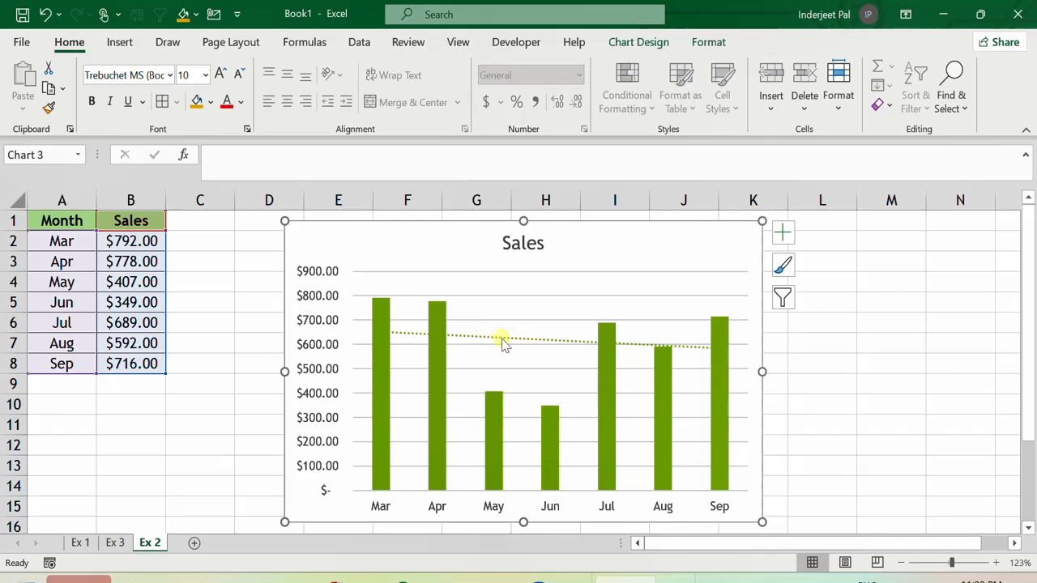
{"action": "right_click", "coordinate": [503, 341]}
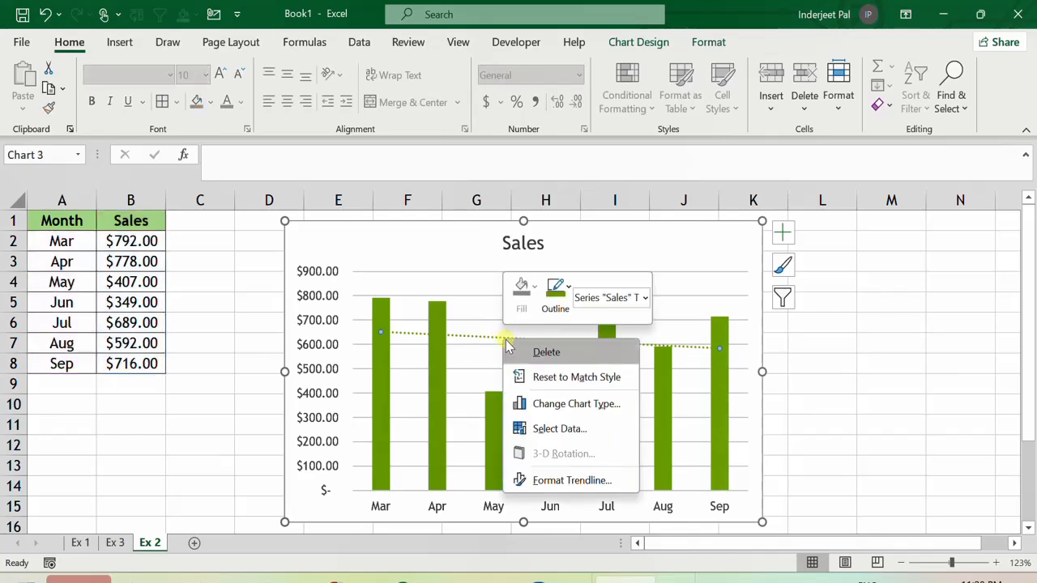
{"action": "left_click", "coordinate": [577, 481]}
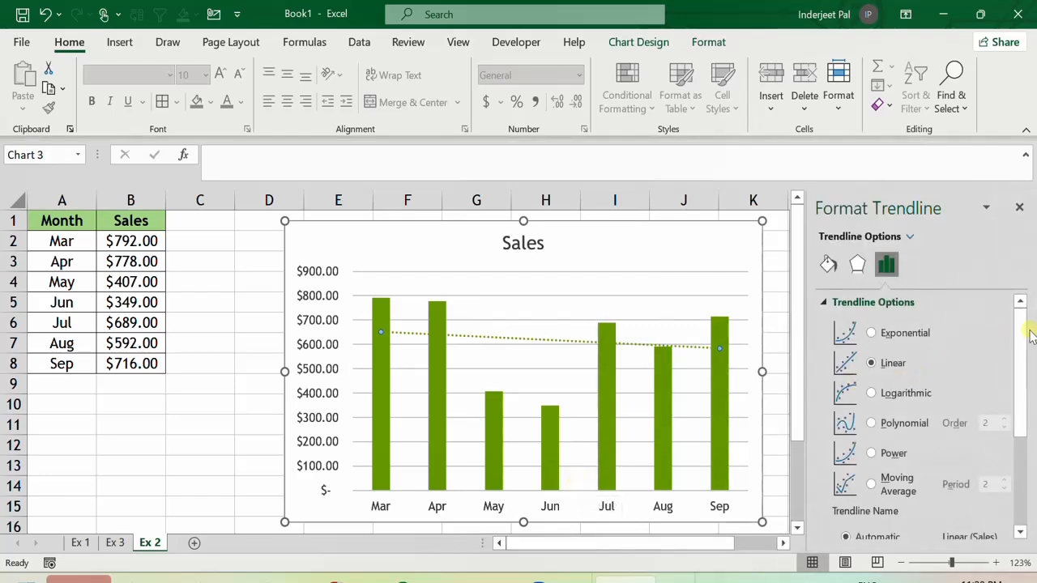
{"action": "left_click_drag", "start_coordinate": [1022, 322], "coordinate": [1023, 429]}
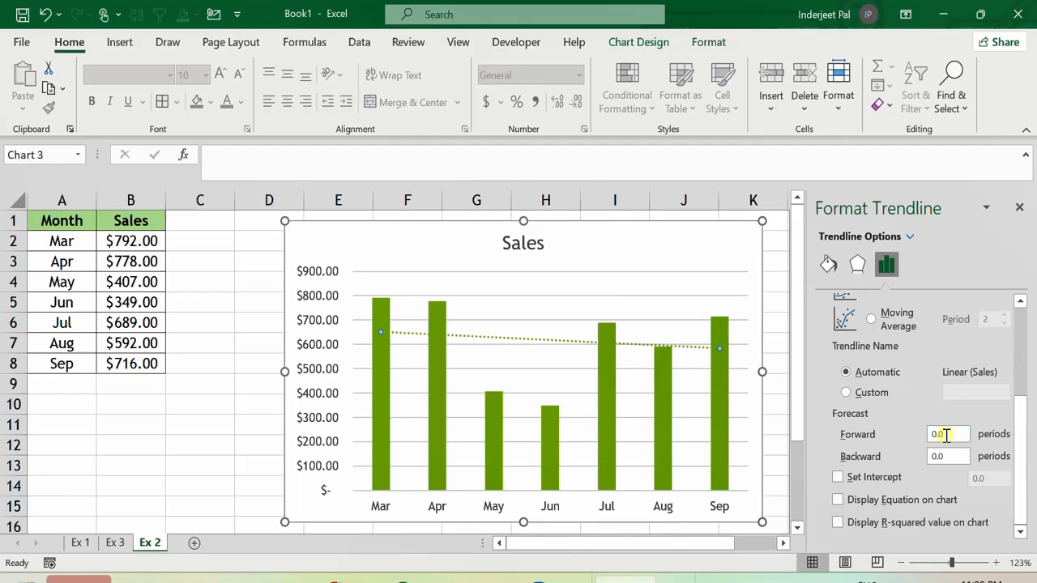
{"action": "left_click", "coordinate": [945, 435]}
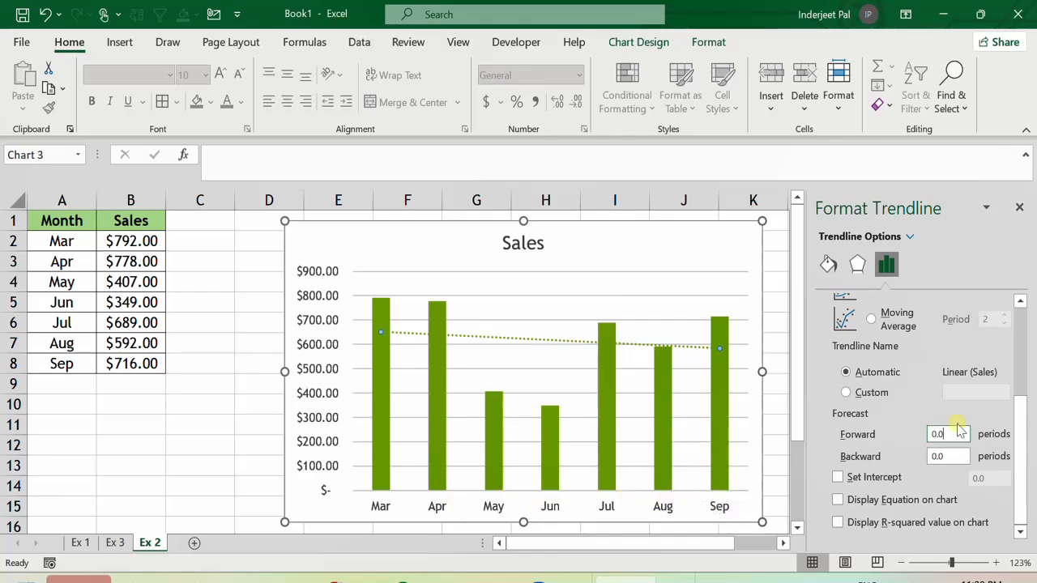
{"action": "left_click_drag", "start_coordinate": [953, 435], "coordinate": [897, 429]}
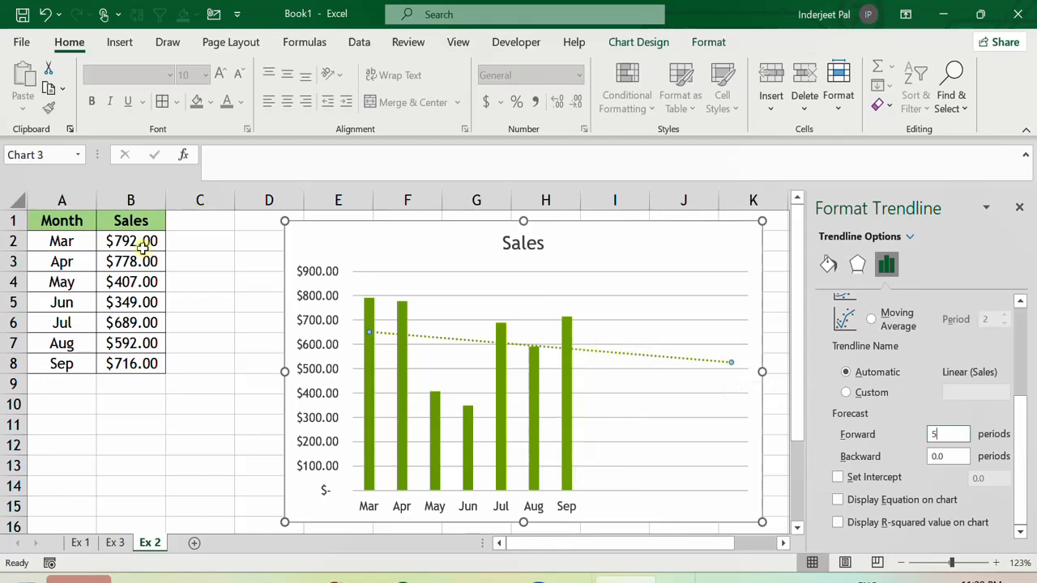
{"action": "left_click", "coordinate": [199, 322]}
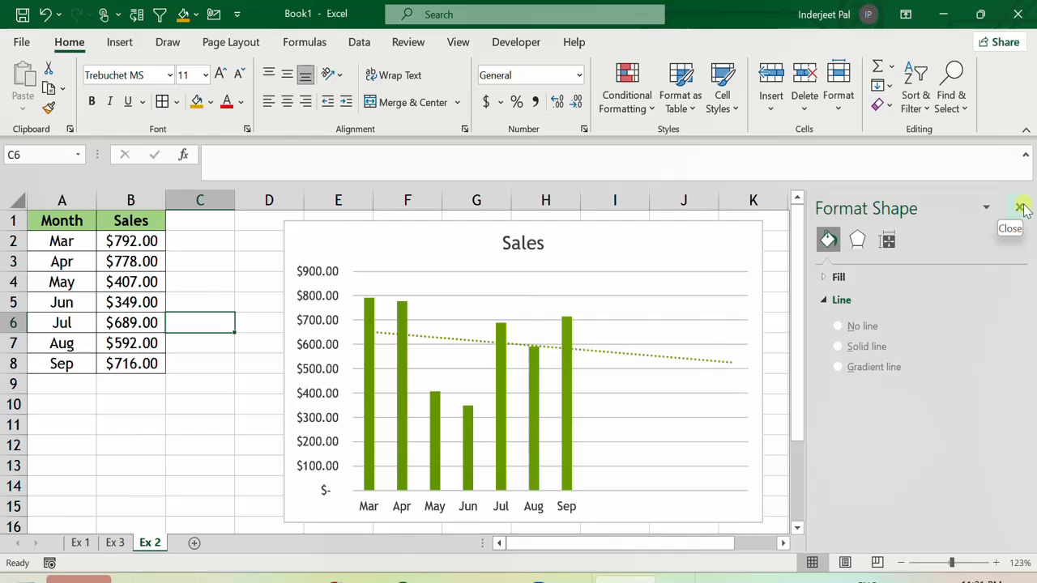